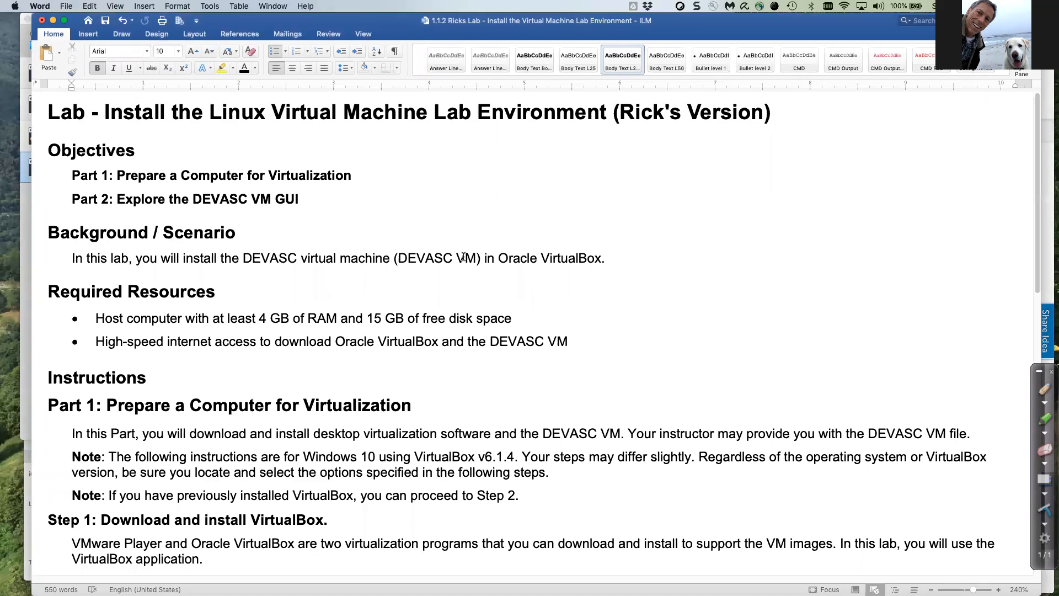
Read through the lab document's requirements and its instructions for installing VirtualBox, importing the DEVASC VM and exploring its GUI
scroll(318, 302, down, 1)
scroll(318, 301, down, 5)
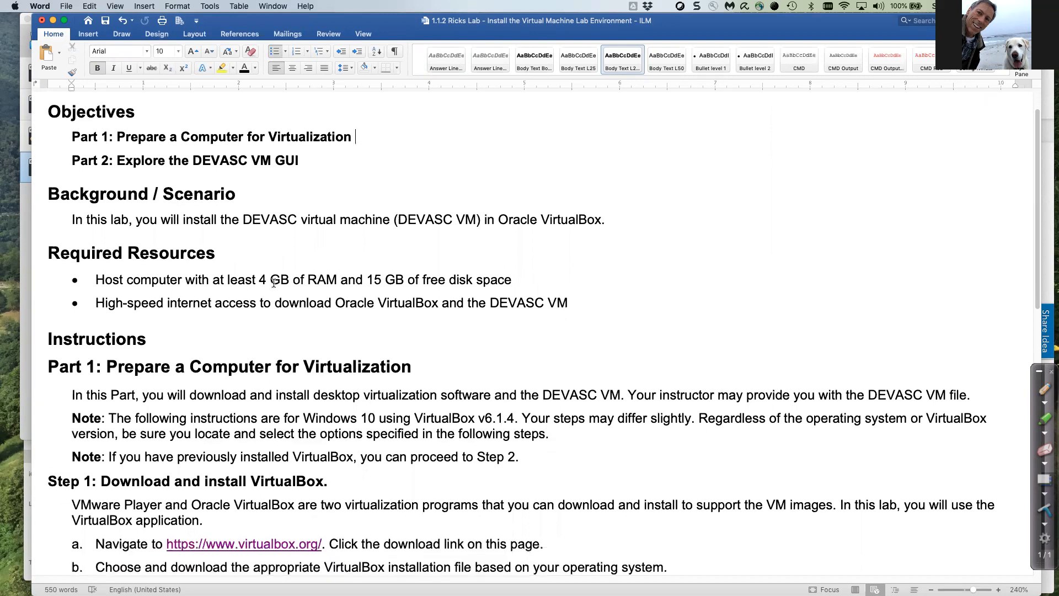
scroll(278, 286, down, 8)
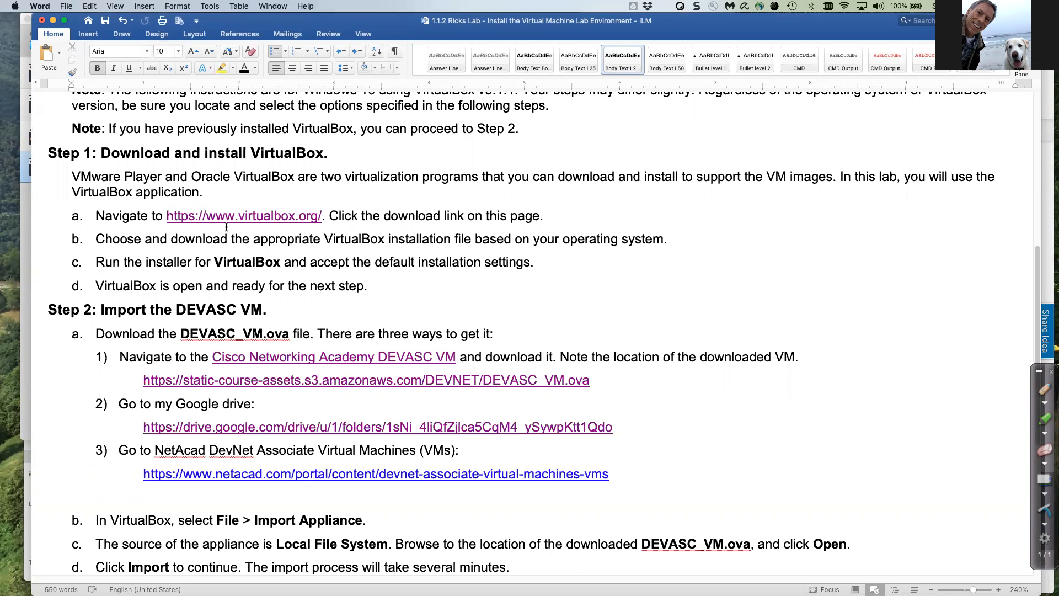
scroll(237, 273, down, 3)
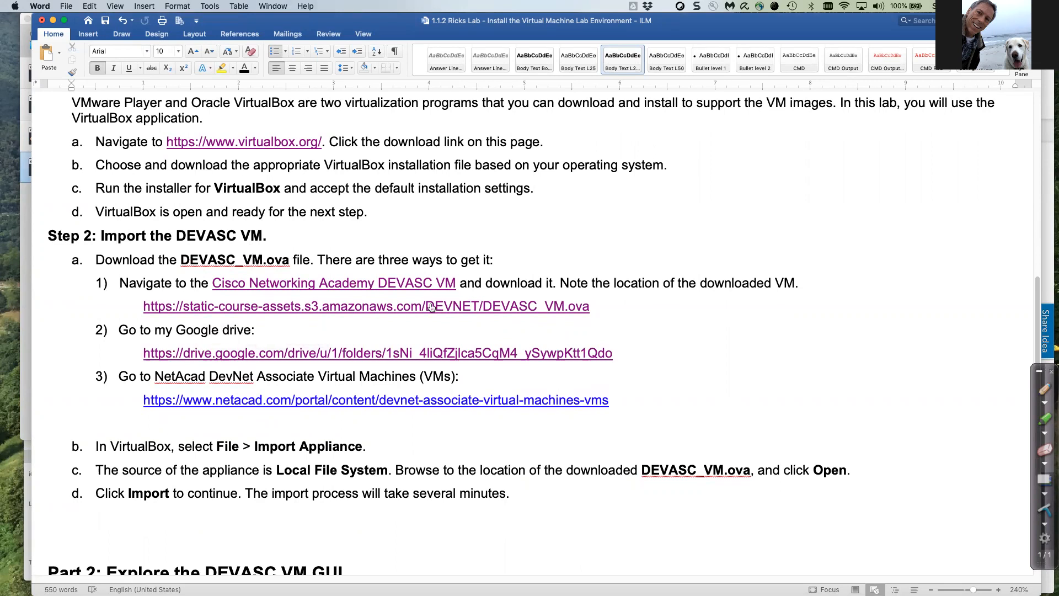
scroll(480, 508, down, 5)
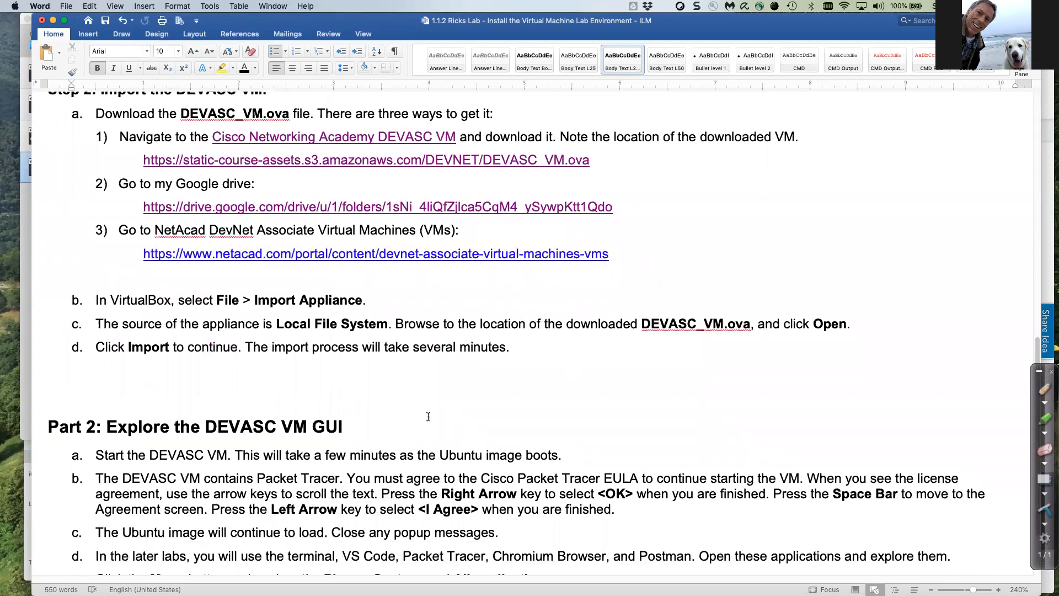
scroll(428, 416, down, 3)
scroll(428, 416, up, 5)
scroll(428, 417, up, 10)
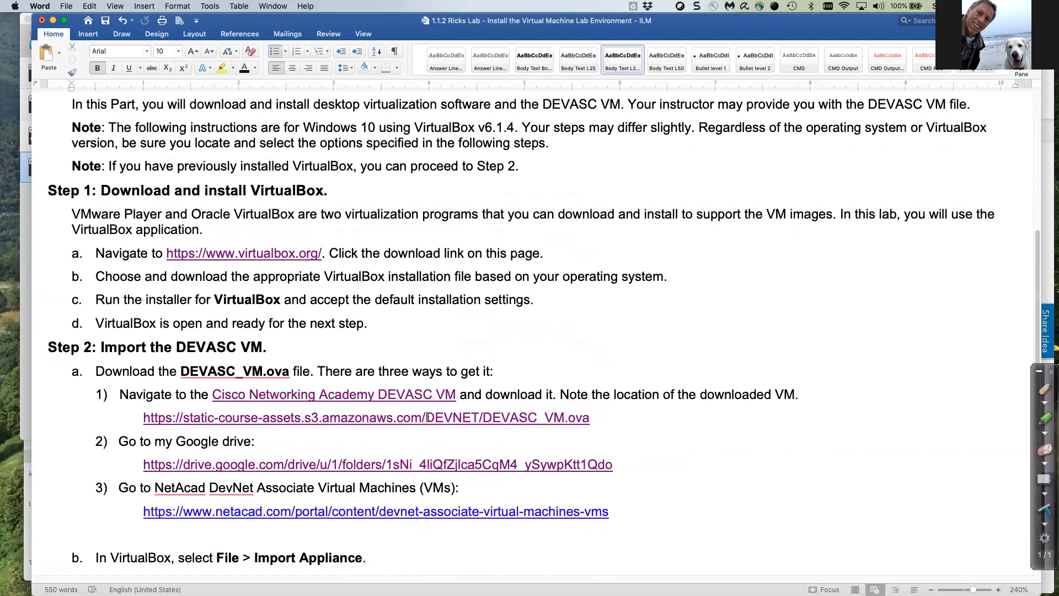
scroll(428, 417, up, 5)
scroll(429, 418, down, 7)
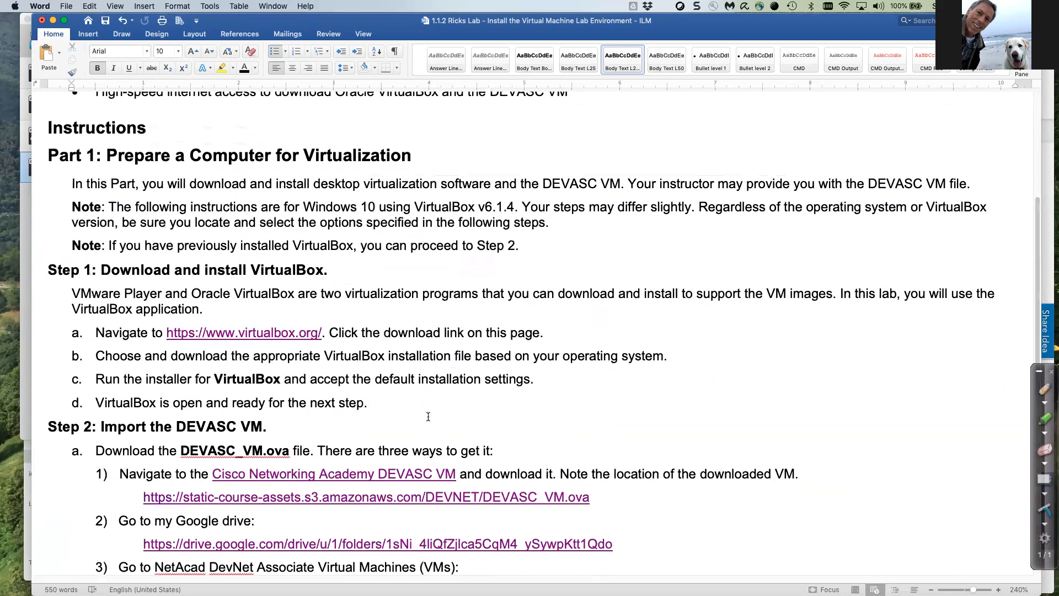
scroll(430, 419, down, 2)
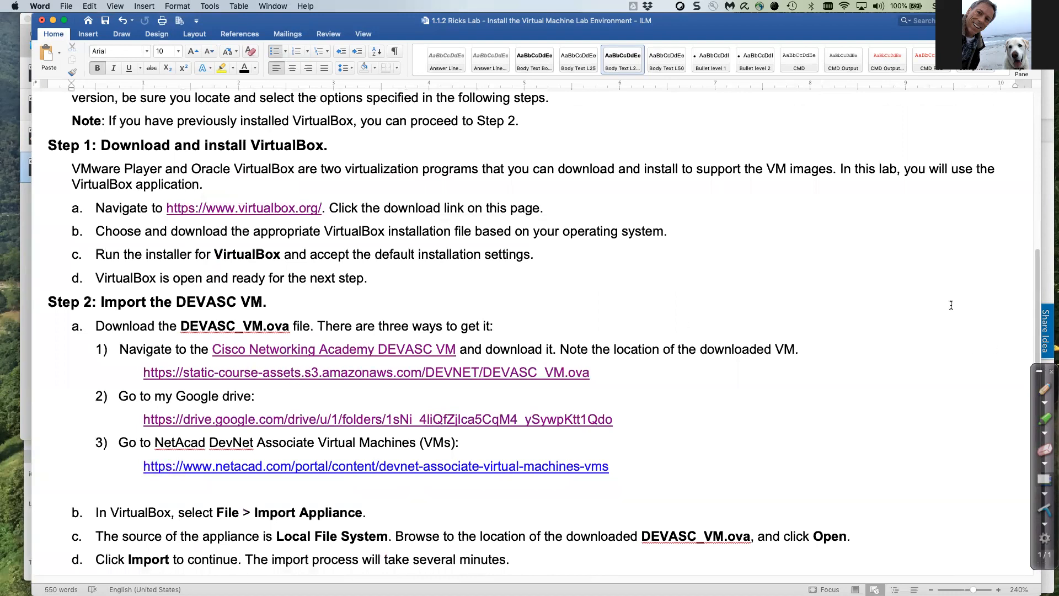
View VirtualBox Manager behind the lab document, and return to the document to review the DEVASC_VM.ova download options
drag(347, 25, 1058, 25)
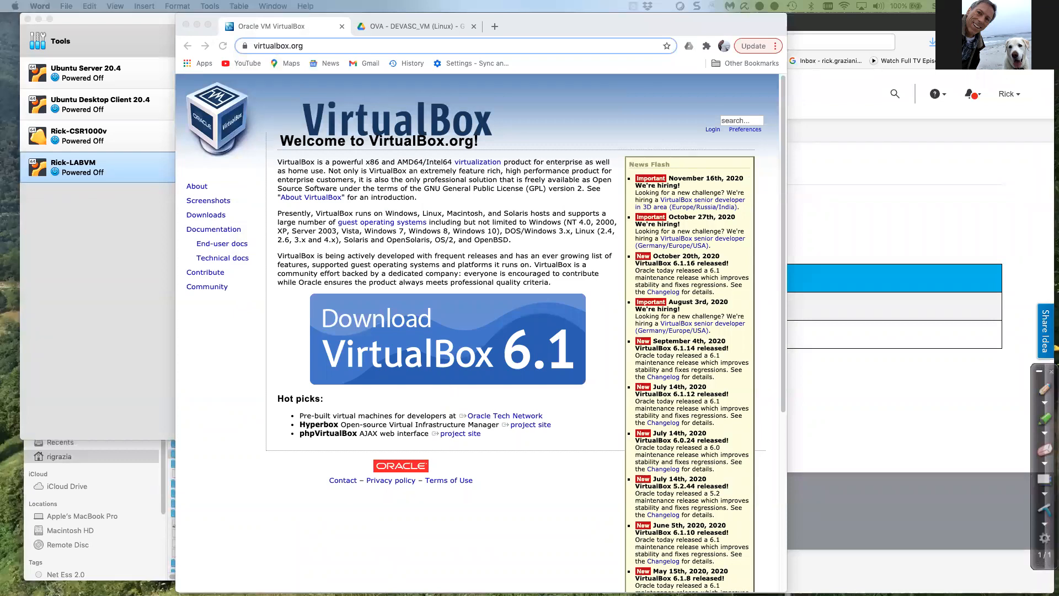
click(77, 245)
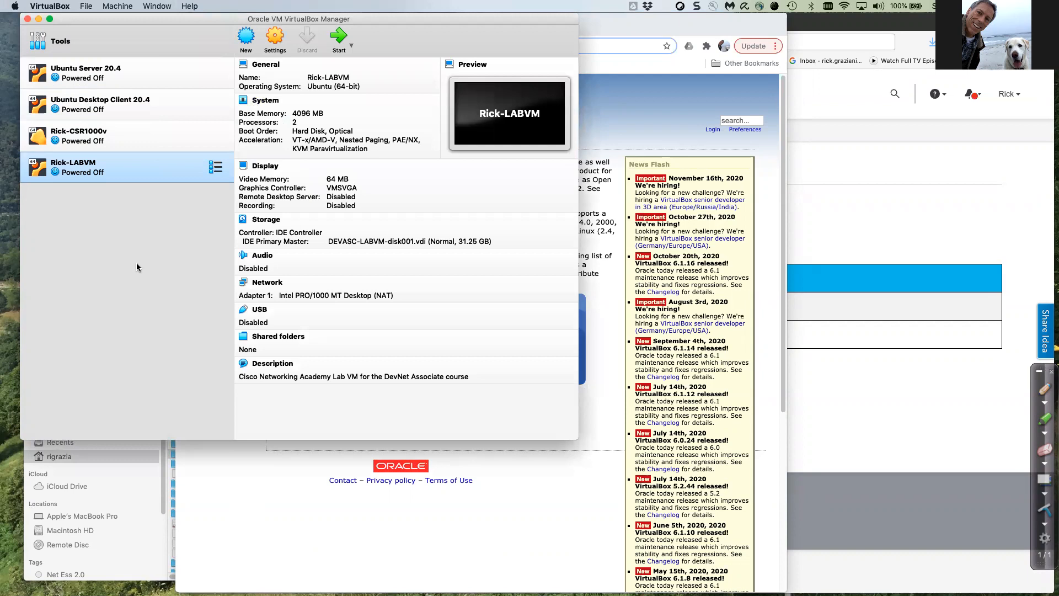
drag(1058, 5, 759, 5)
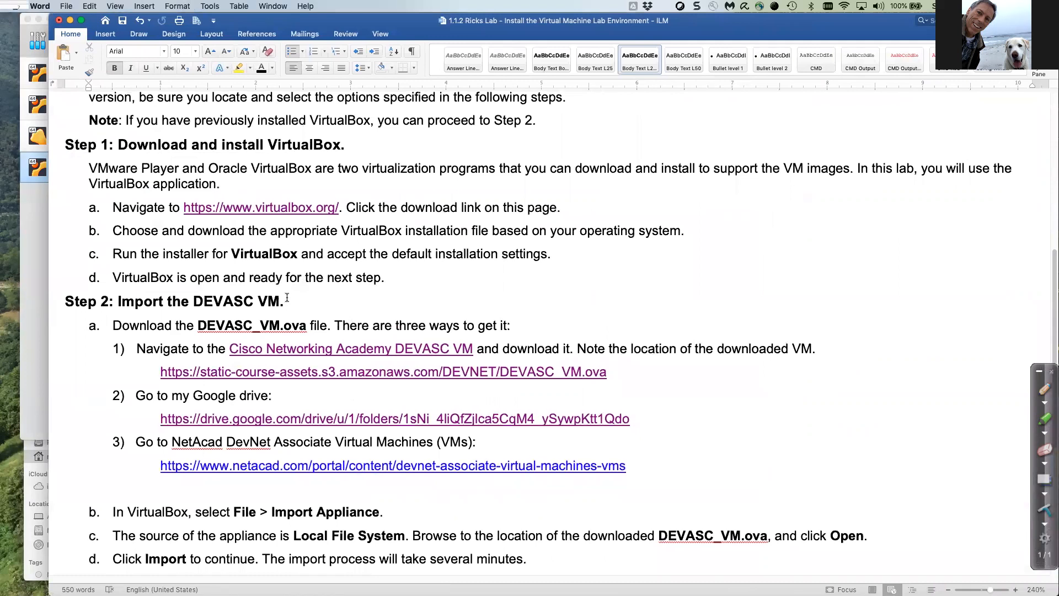
scroll(293, 303, down, 5)
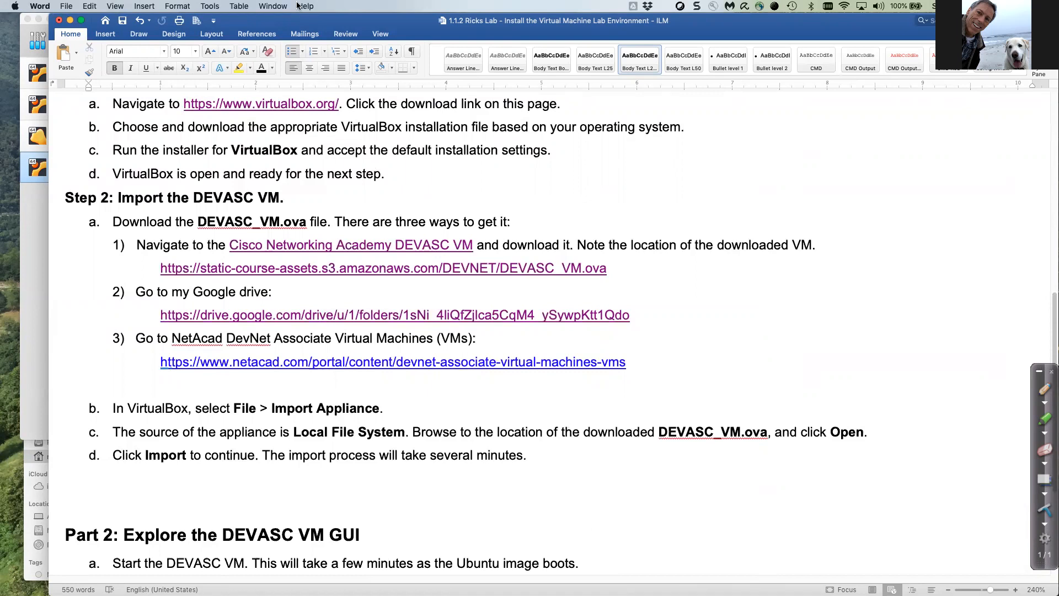
Switch to the Google Drive folder "OVA - DEVASC_VM (Linux)" in Chrome and view the actions available for DEVASC_VM.ova
drag(360, 20, 1058, 36)
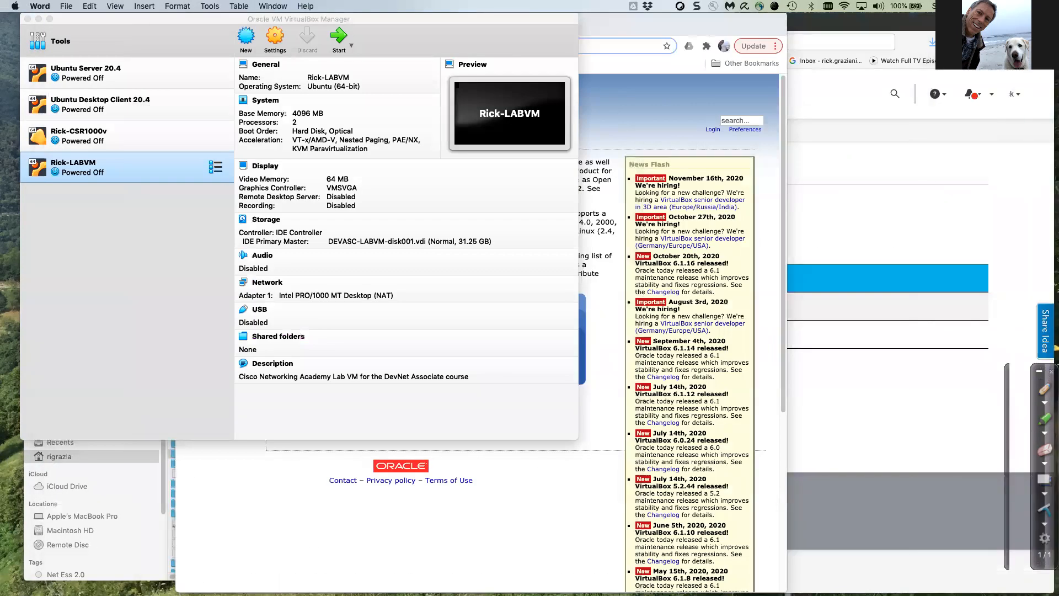
click(640, 99)
click(386, 28)
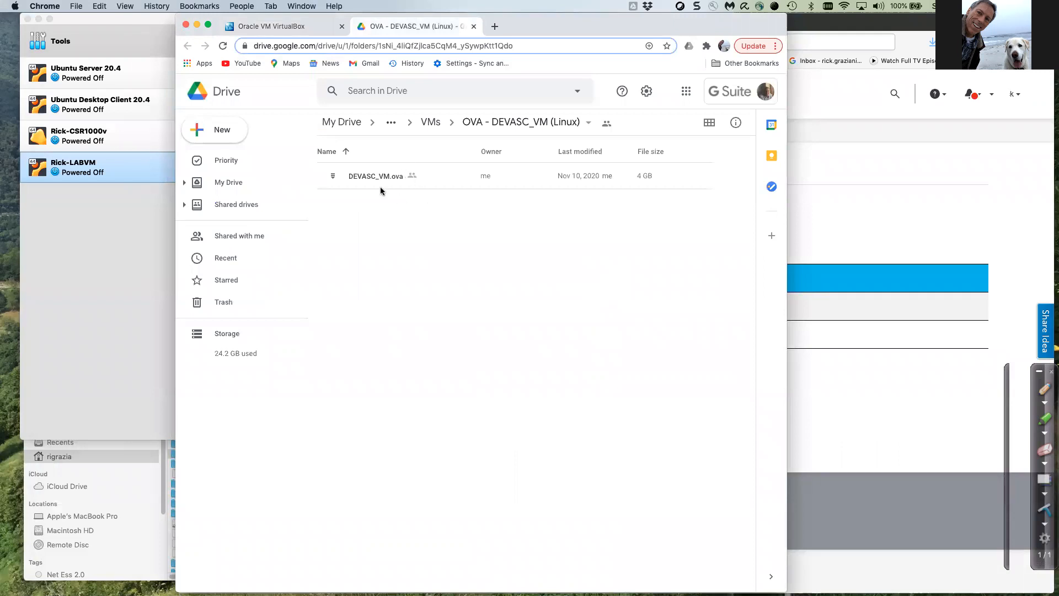
click(445, 193)
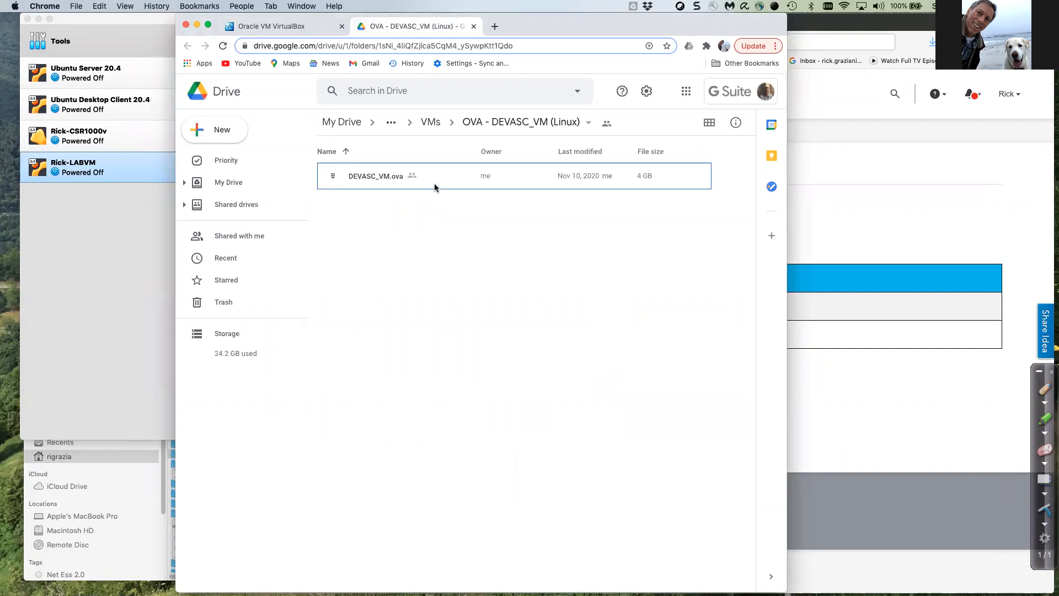
right_click(451, 181)
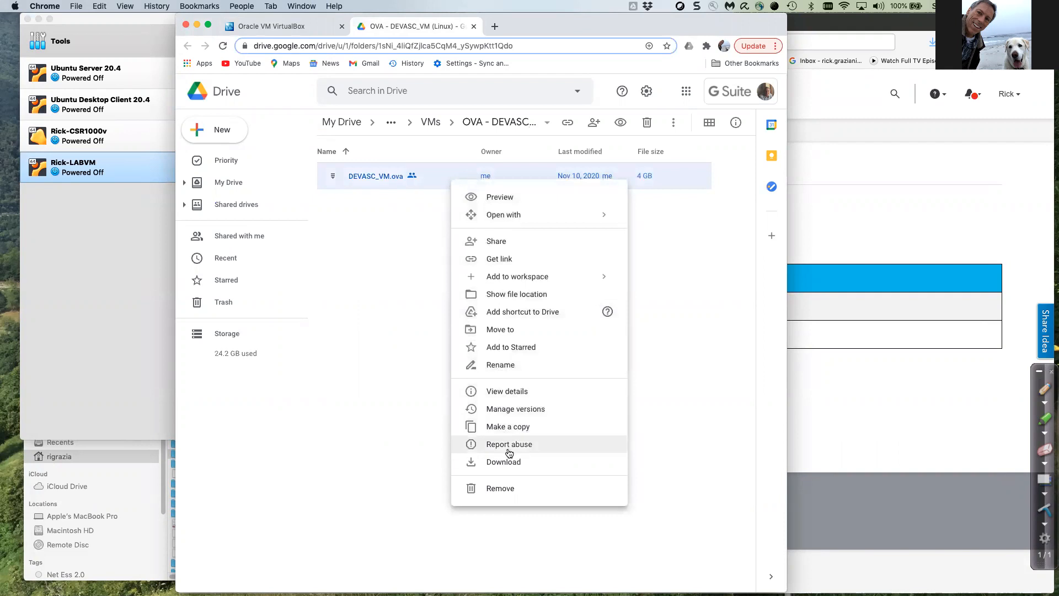
click(663, 377)
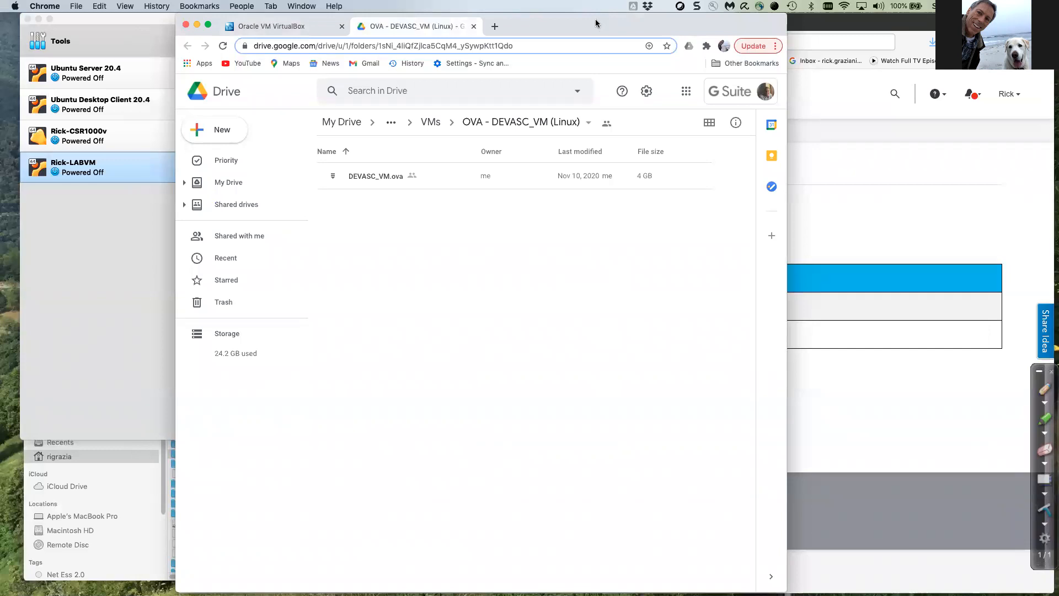
Move Chrome out of the way and show the NetAcad DevNet Associate Virtual Machines page in Firefox
drag(595, 20, 1058, 22)
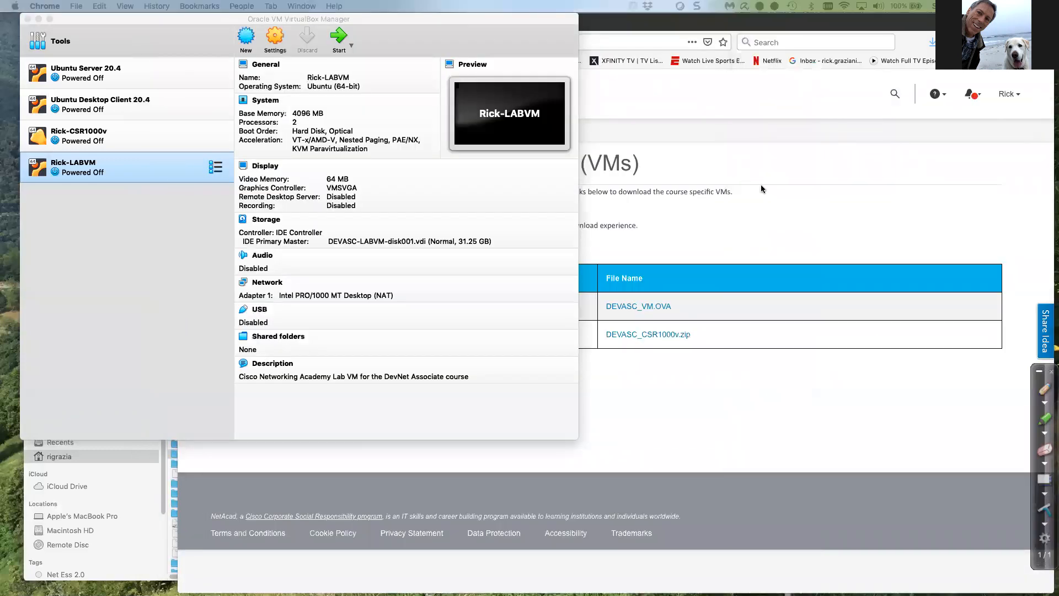
click(766, 191)
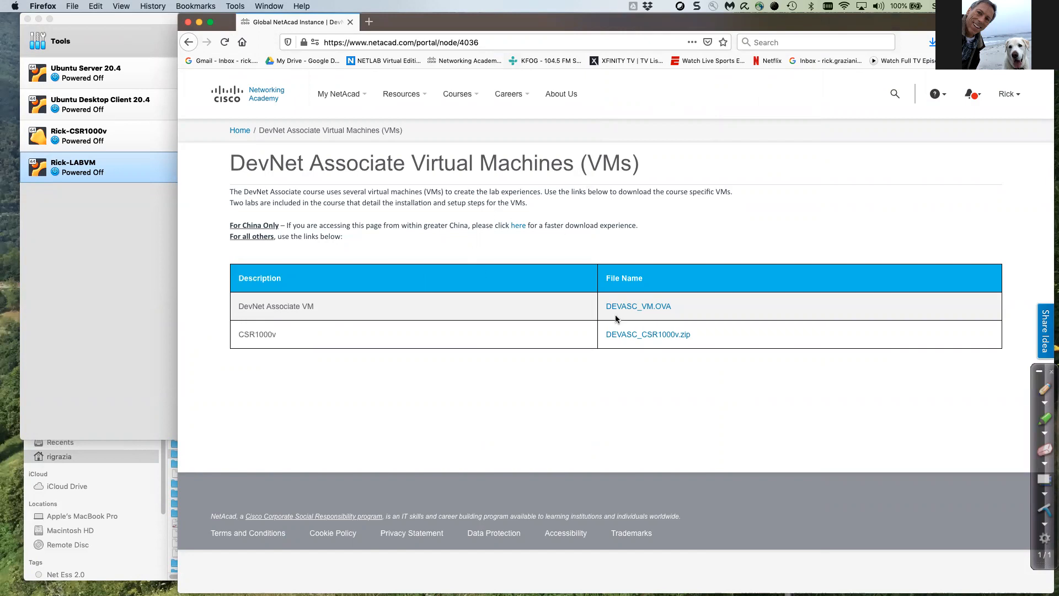
Rearrange the VirtualBox Manager and Finder windows to show DEVASC_VM.ova in the DEVASC_VM folder
click(111, 365)
drag(153, 19, 263, 19)
drag(104, 318, 104, 296)
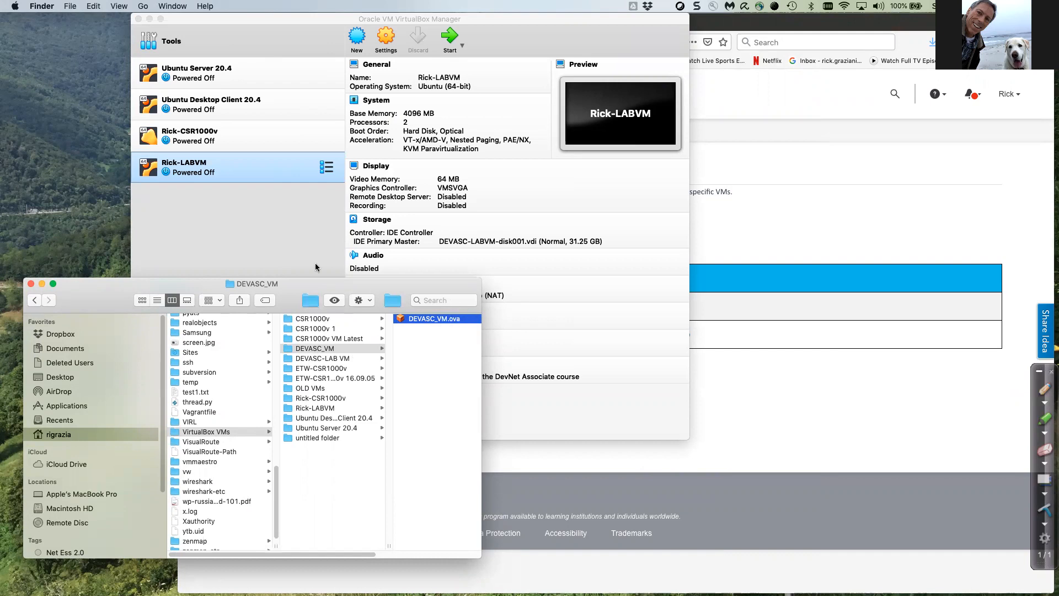
Bring VirtualBox Manager back over Finder and start importing an appliance
click(322, 18)
drag(322, 17, 226, 17)
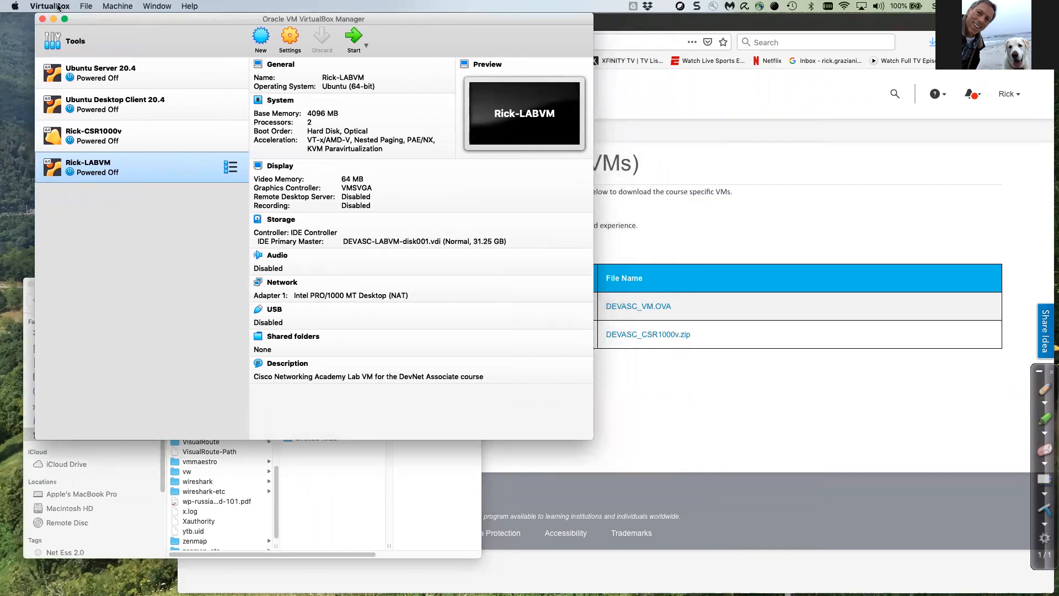
click(83, 7)
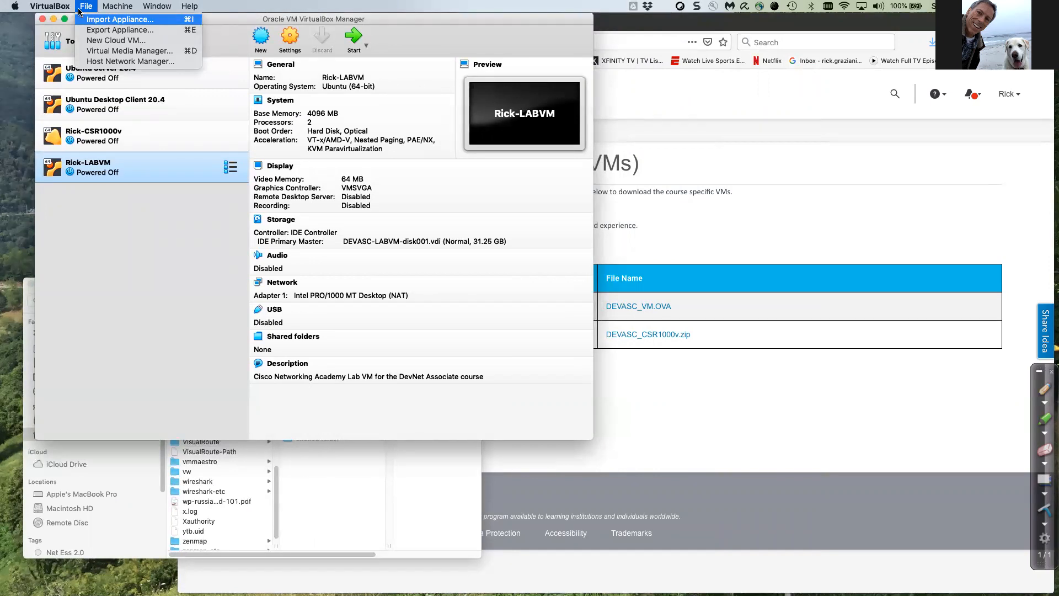
click(95, 20)
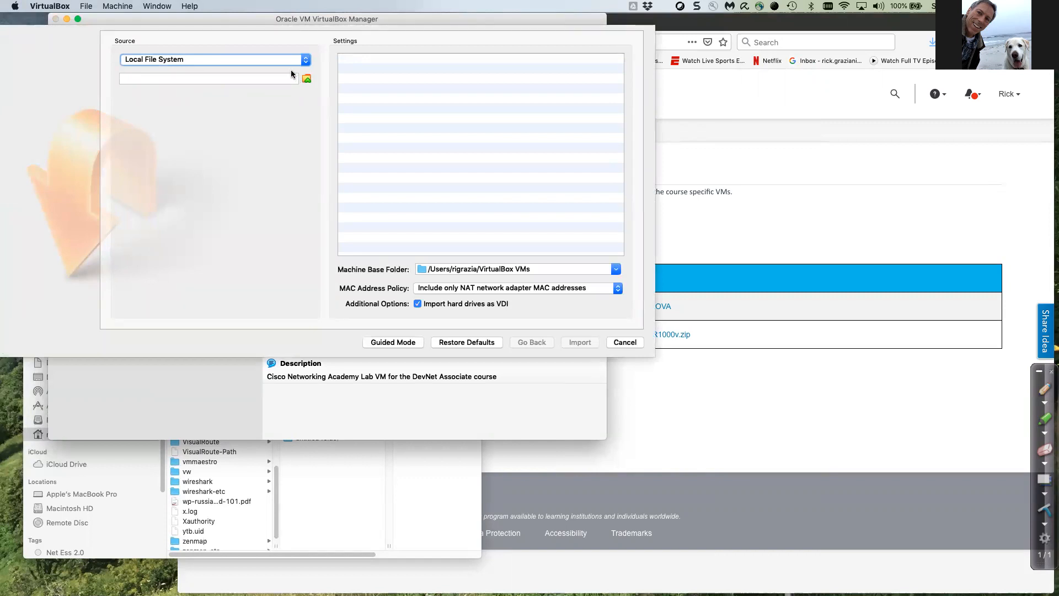
Choose DEVASC_VM.ova from the DEVASC_VM folder inside VirtualBox VMs as the appliance source and import it with the default settings
click(308, 79)
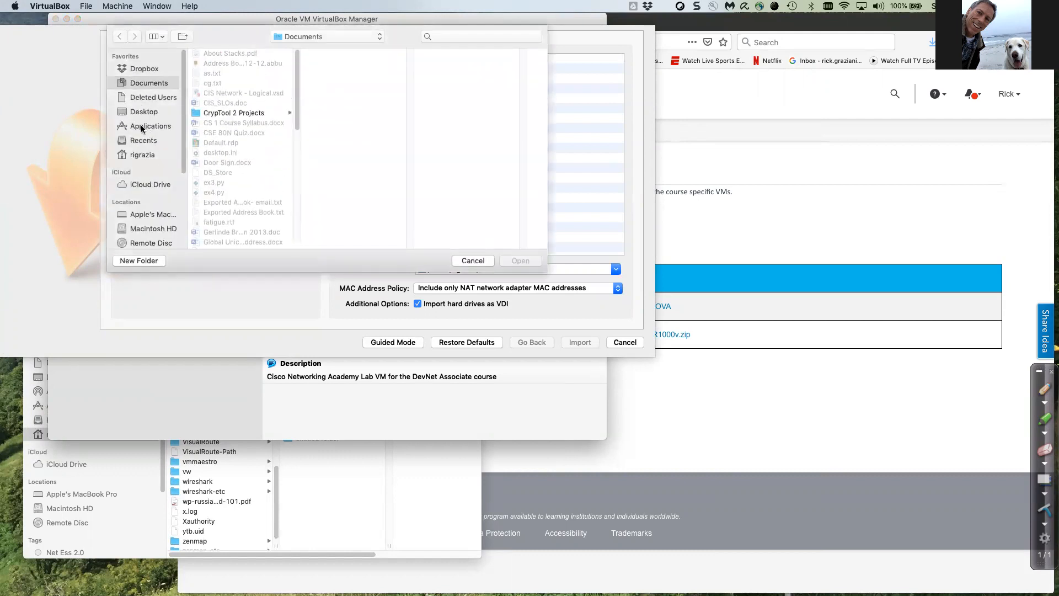
click(137, 157)
scroll(254, 187, down, 15)
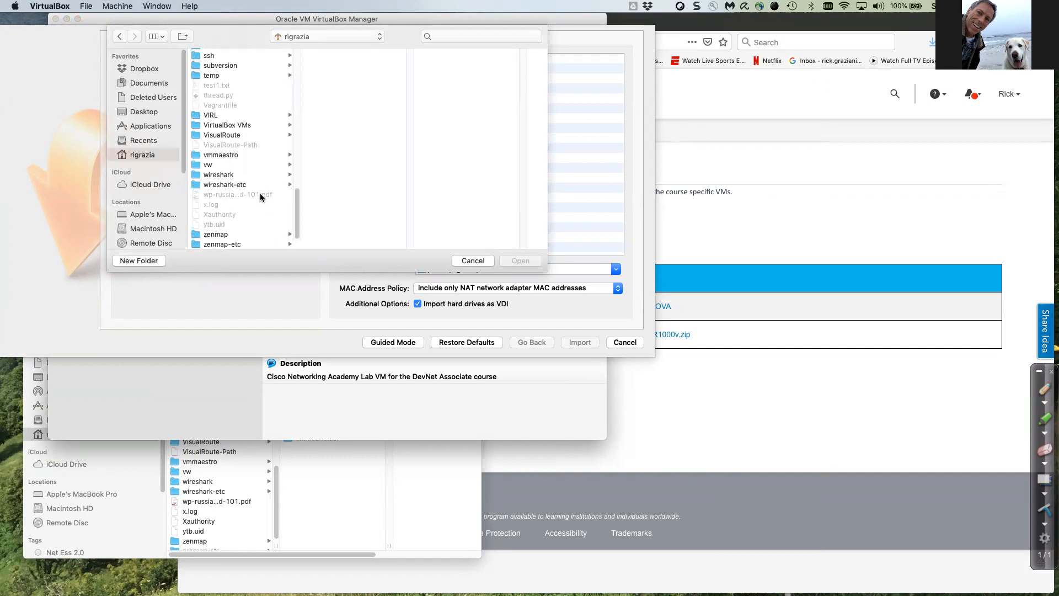
click(221, 126)
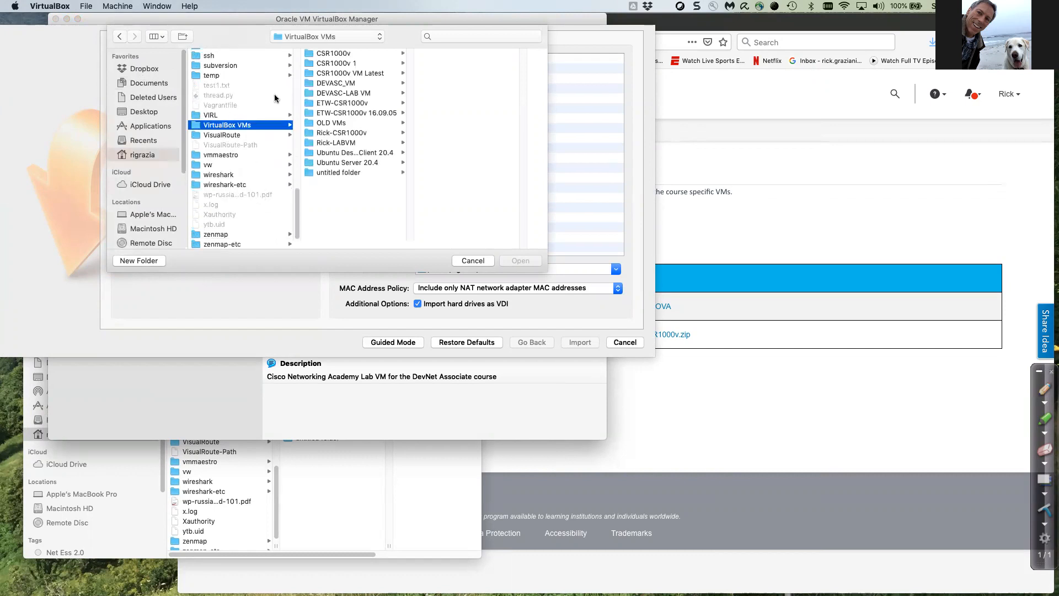
click(339, 84)
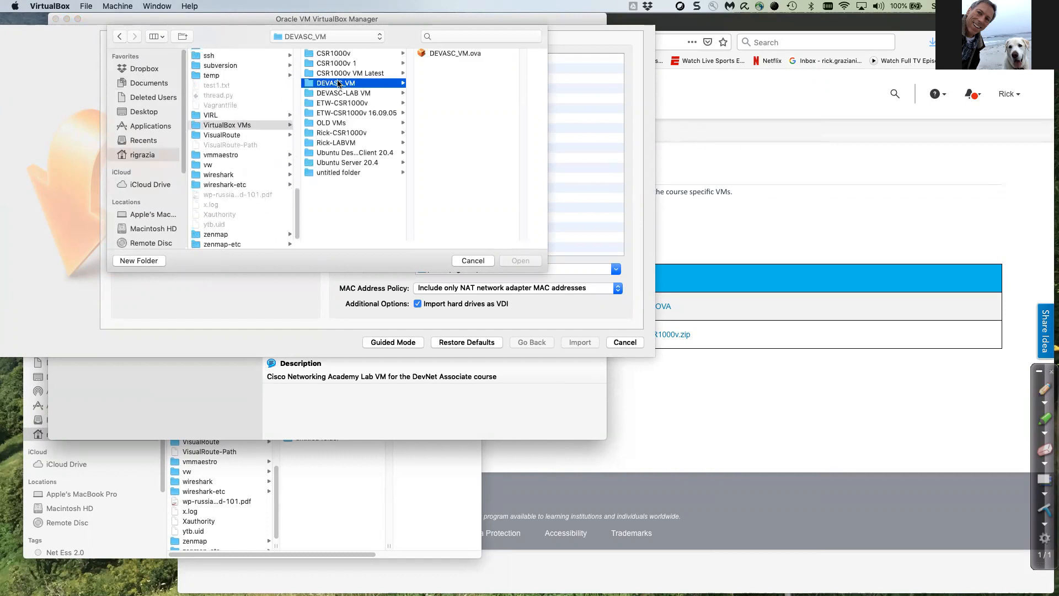
click(436, 53)
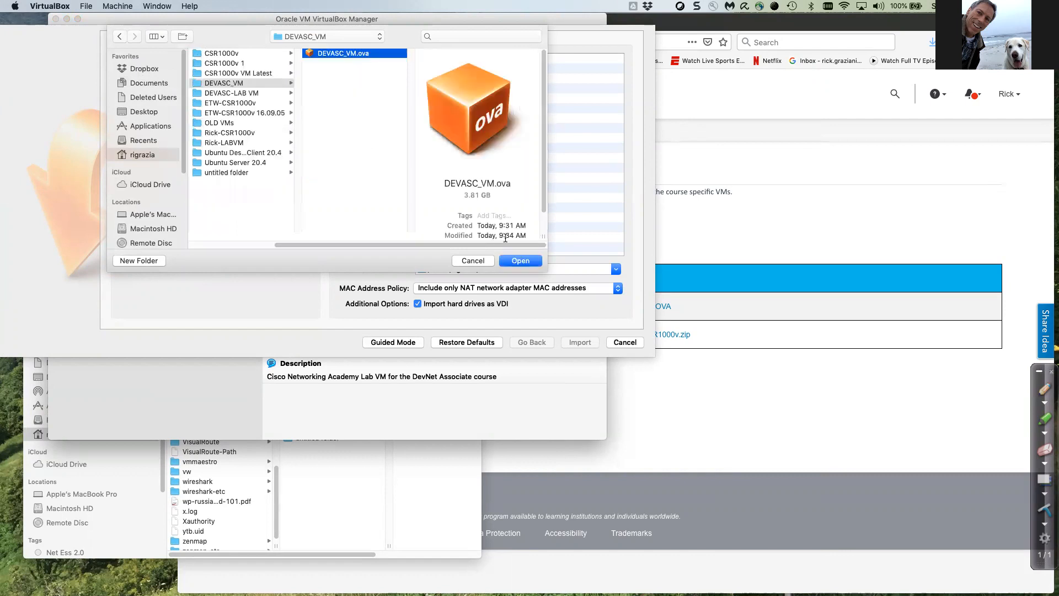
click(517, 266)
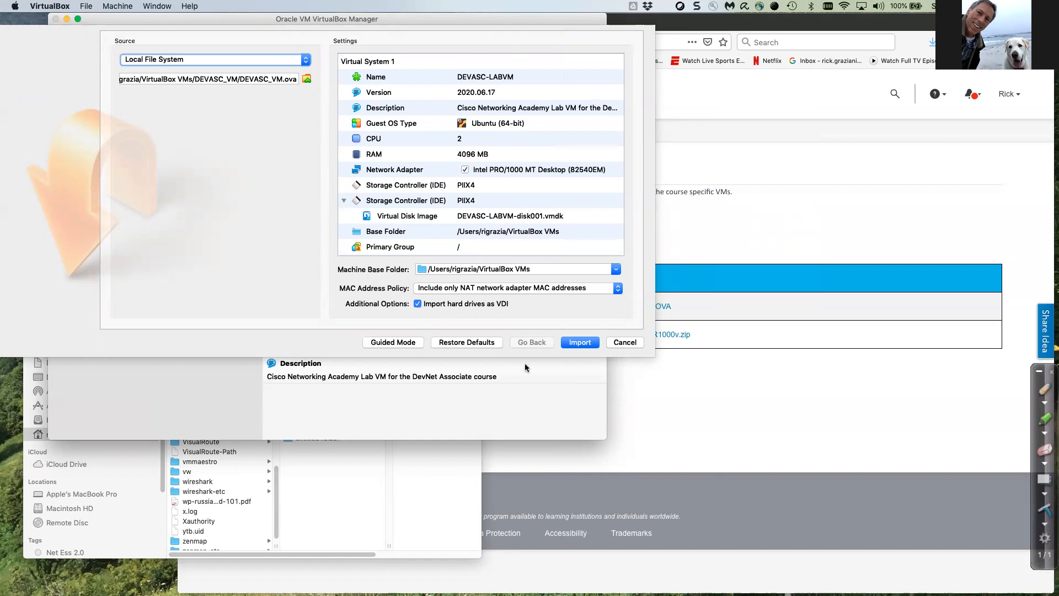
click(582, 346)
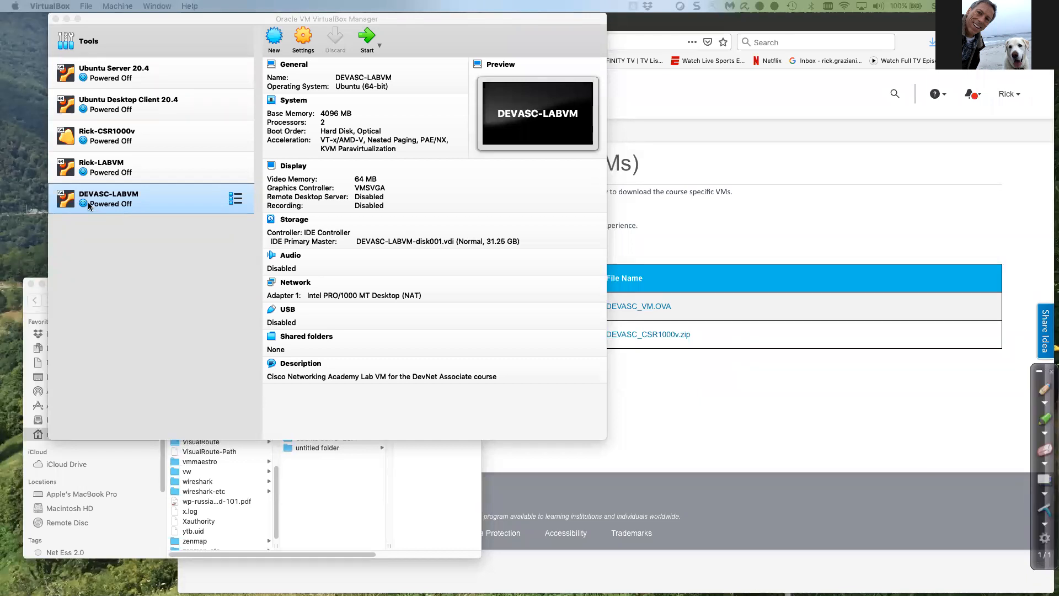
Bring the lab document back on screen, review Part 2 on exploring the DEVASC VM GUI, and move it aside again
drag(1058, 1, 750, 5)
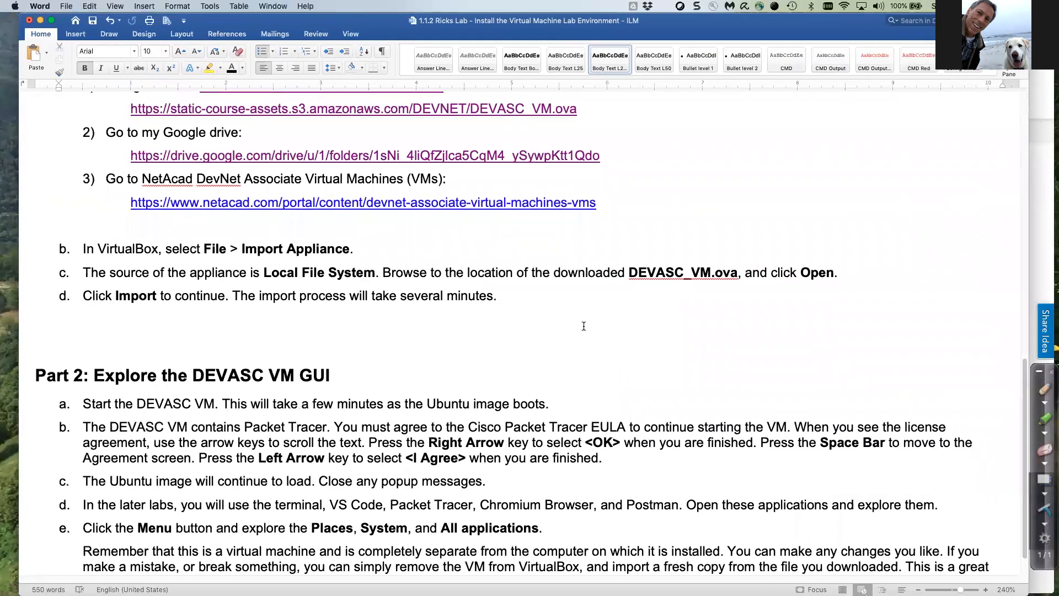
scroll(585, 326, down, 2)
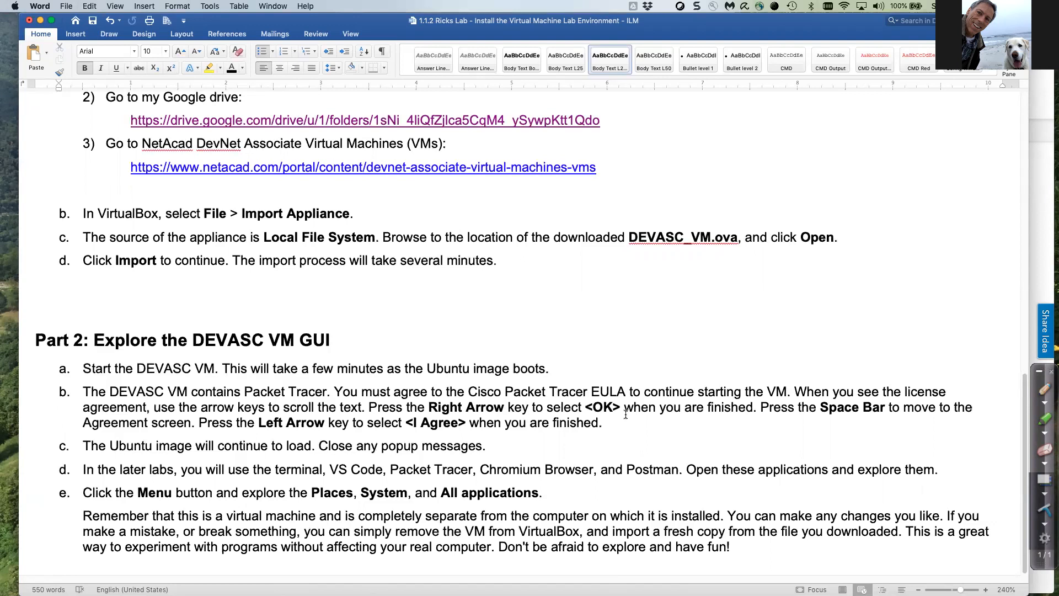
drag(402, 16, 1058, 17)
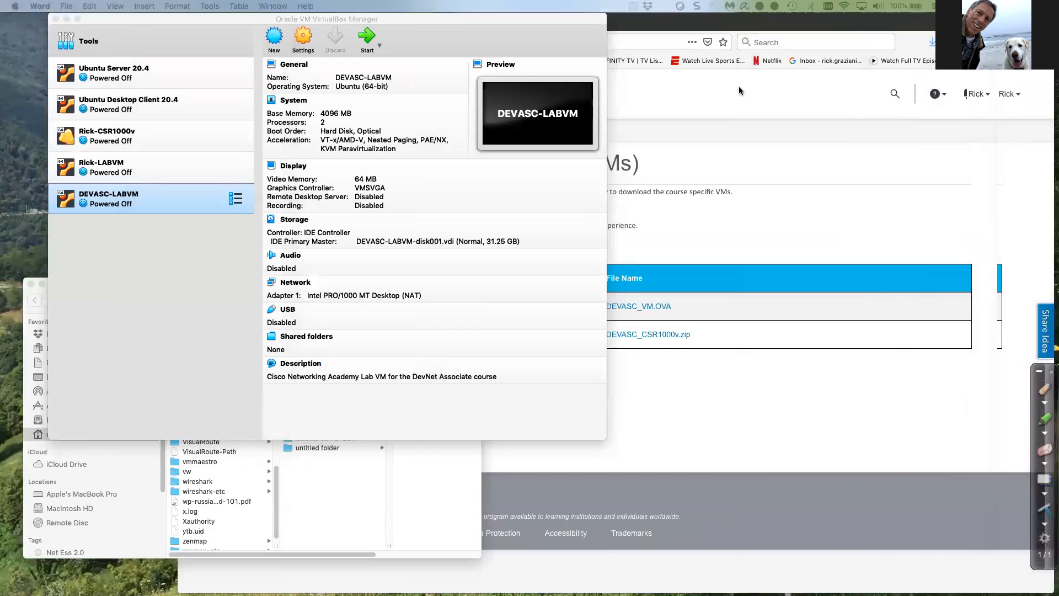
Start the DEVASC-LABVM virtual machine and enlarge its window
click(118, 296)
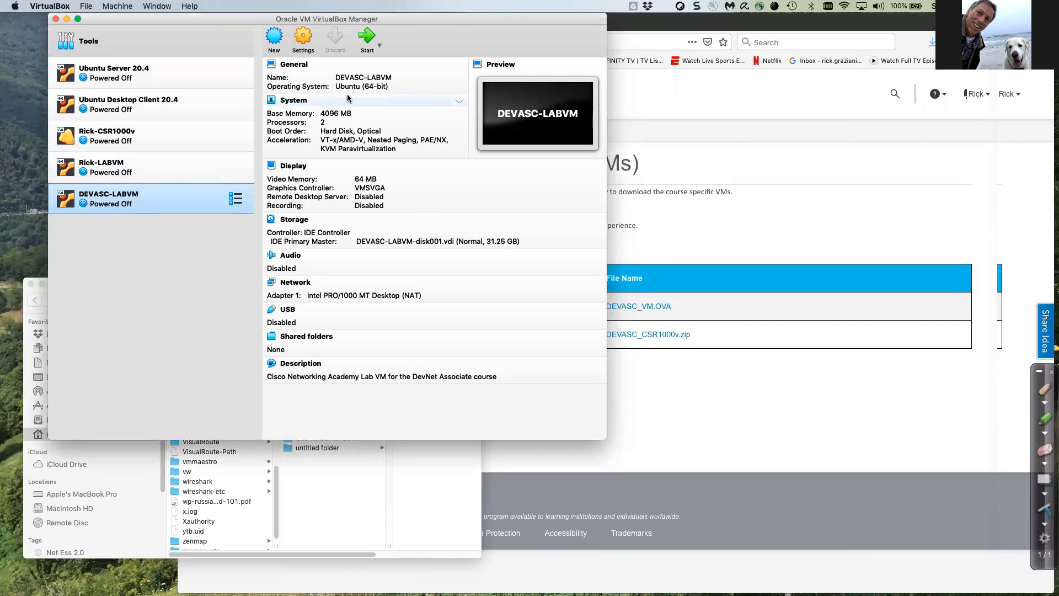
click(368, 40)
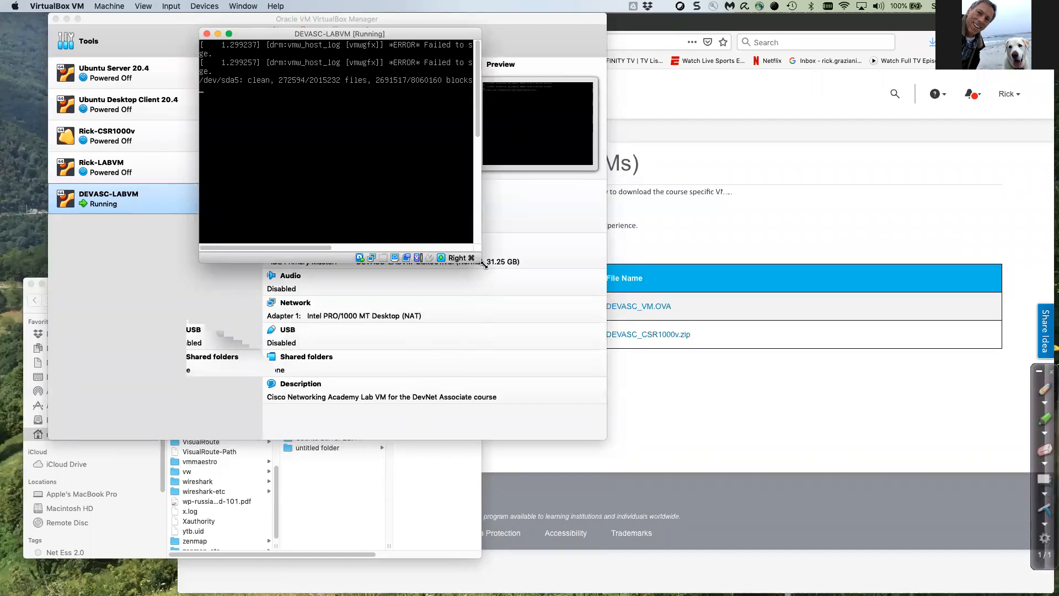
drag(480, 262, 700, 385)
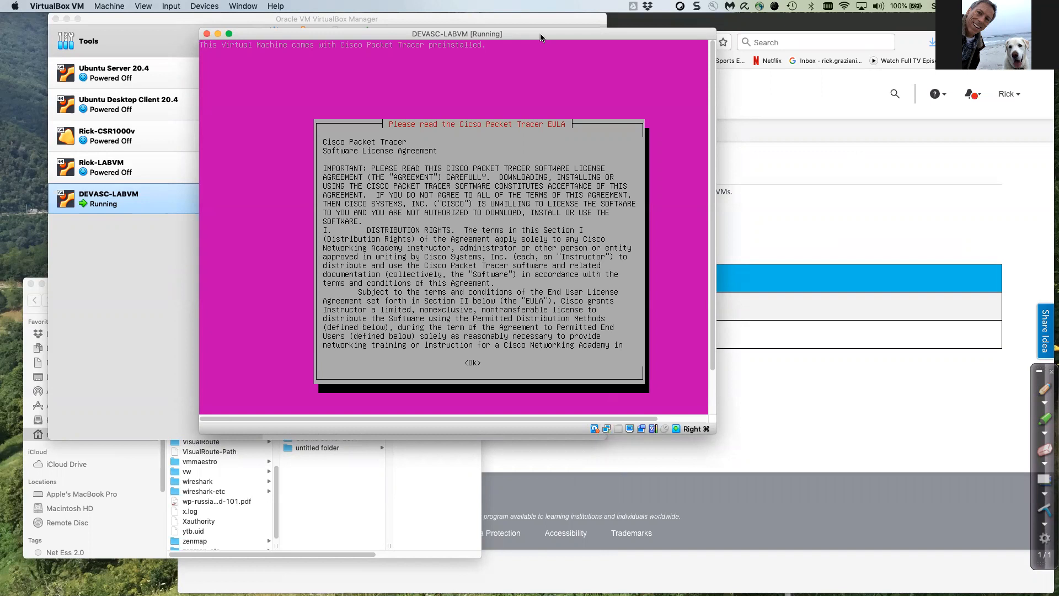
Acknowledge the Cisco Packet Tracer EULA and agree to its terms
key(Tab)
key(Return)
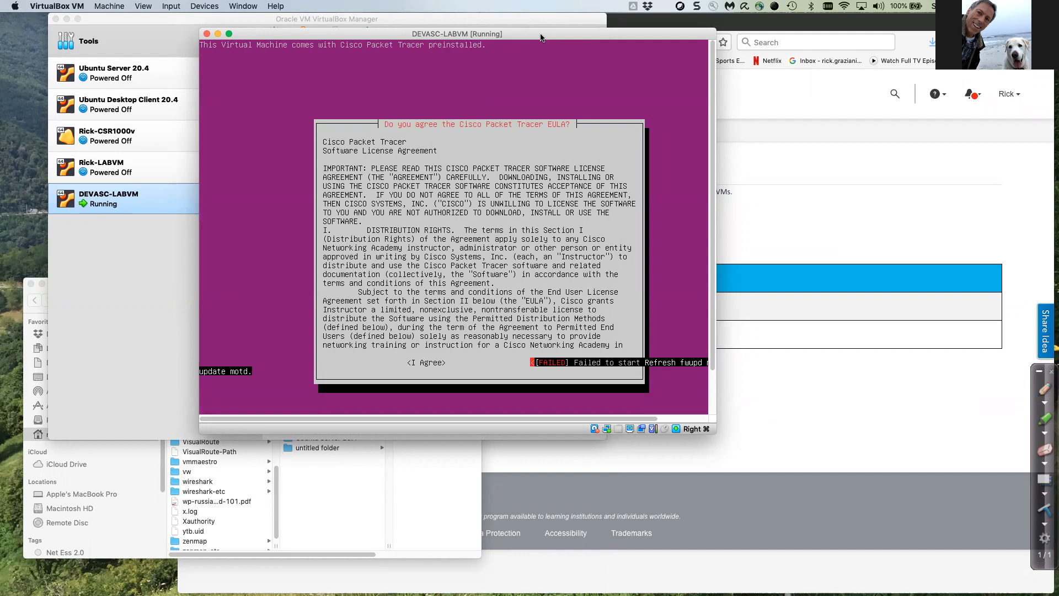
key(Left)
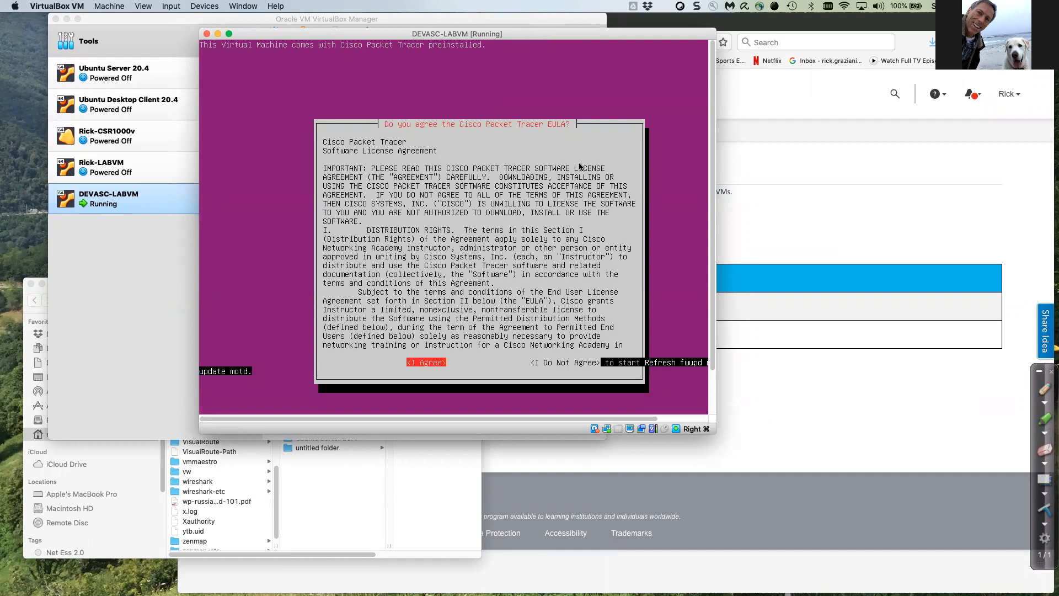
key(Return)
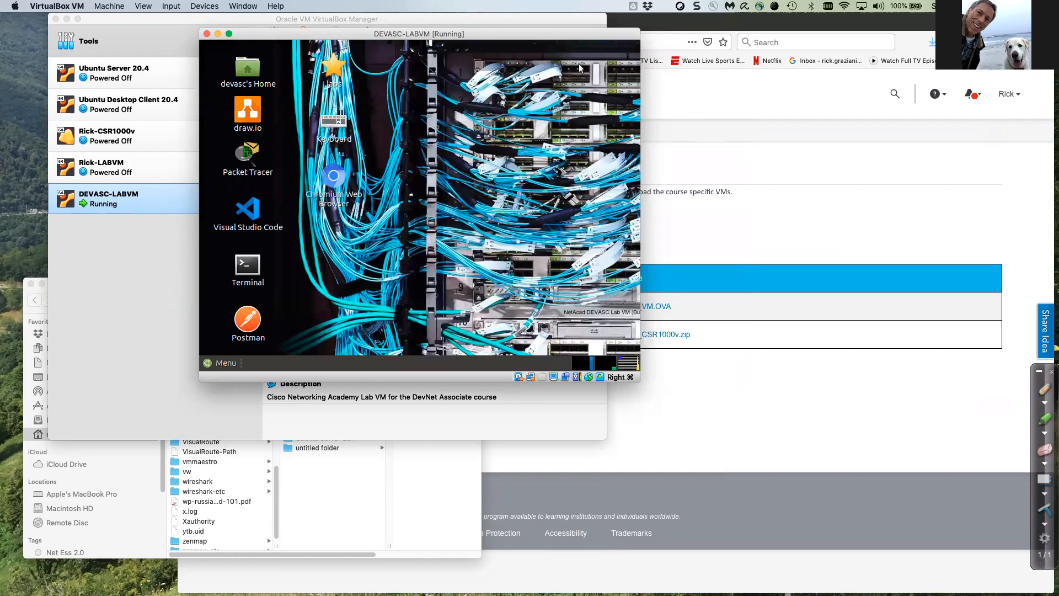
Reposition the DEVASC-LABVM window and enlarge it until the virtual desktop fills nearly the whole screen
drag(493, 34, 380, 19)
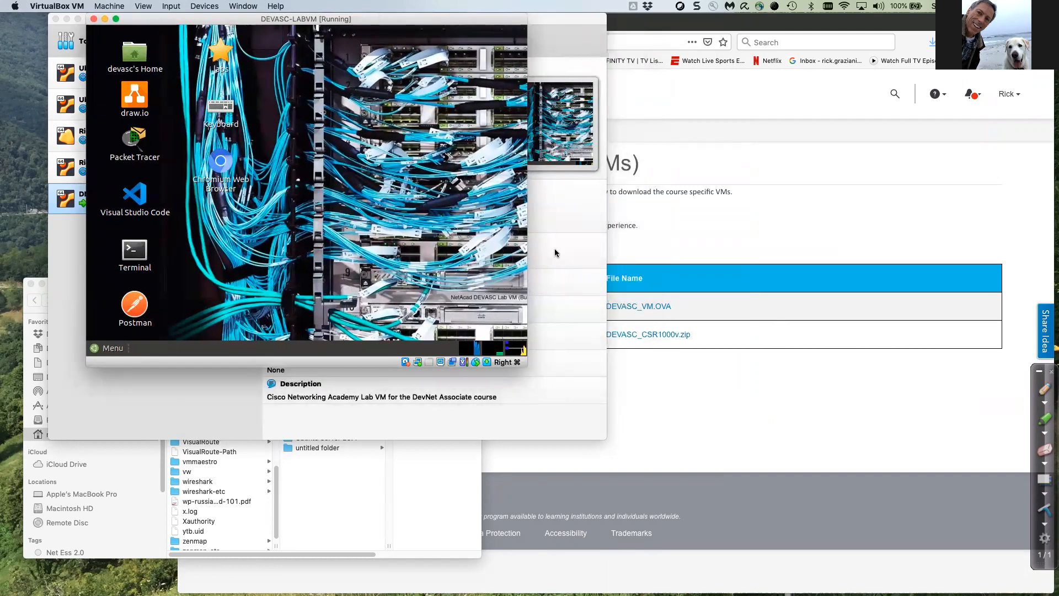
drag(526, 367, 910, 573)
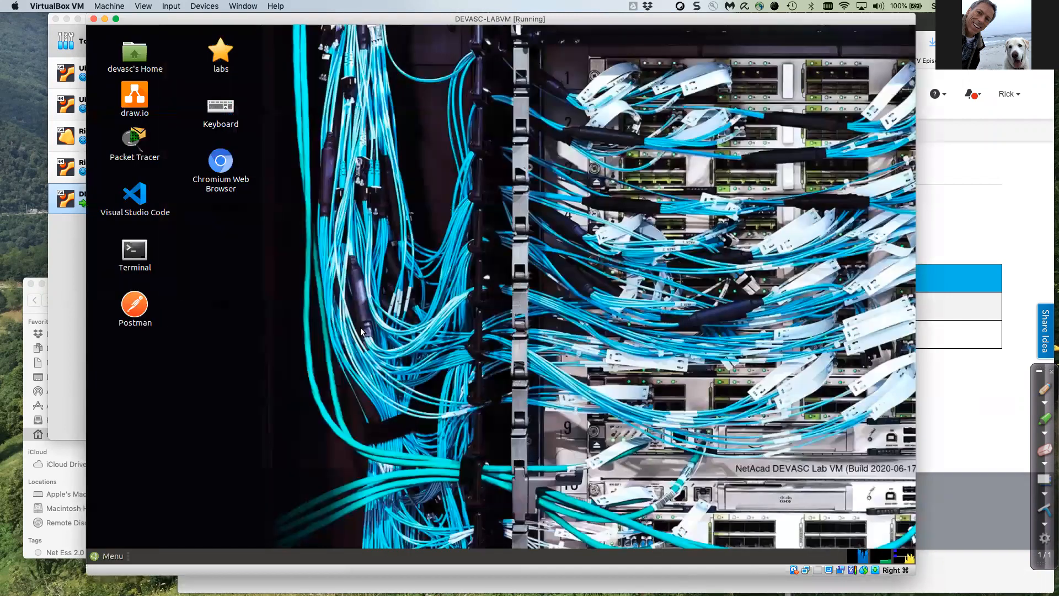
drag(331, 23, 274, 23)
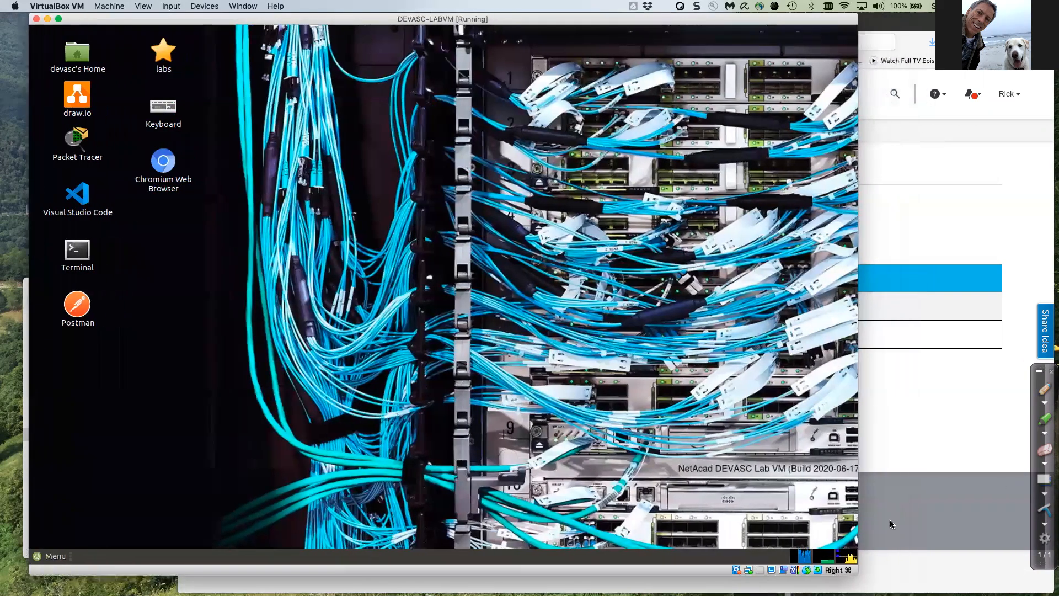
drag(854, 571, 1036, 594)
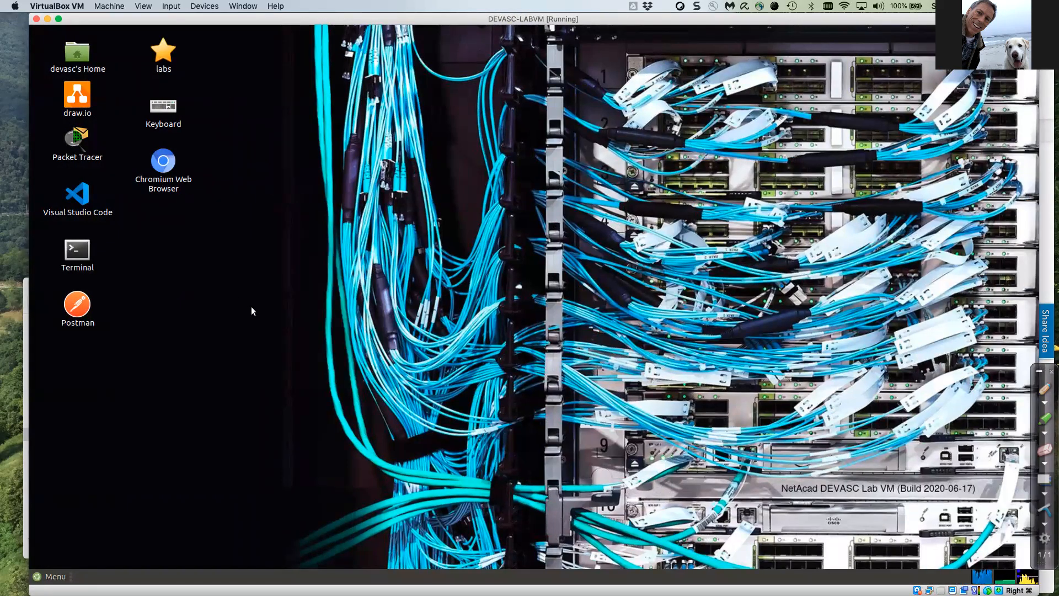
Open Terminal on the VM desktop, list the home directory's contents with ls, and close the terminal window
double_click(75, 253)
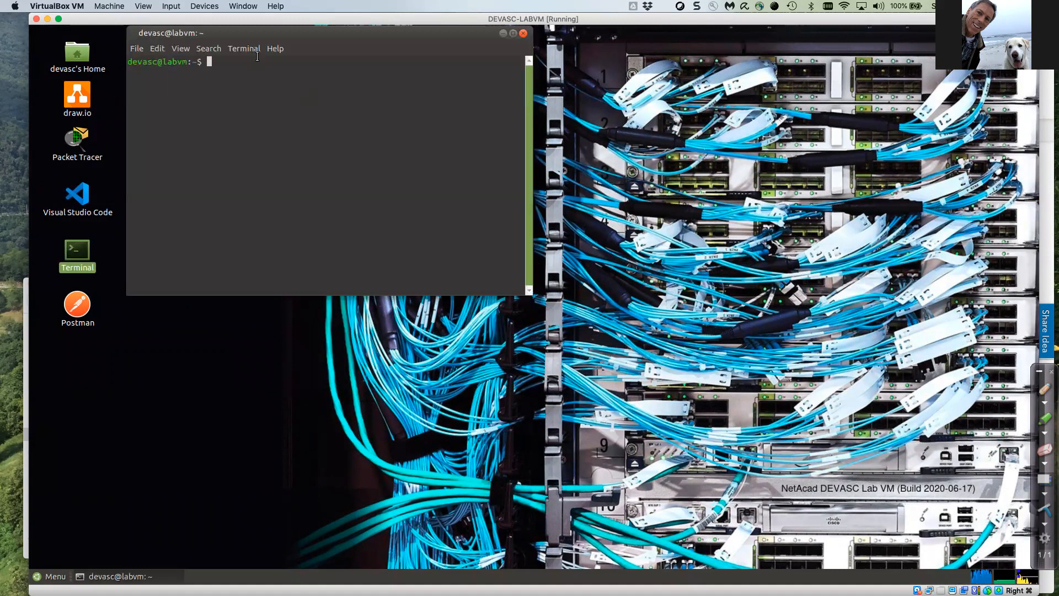
drag(286, 28, 372, 25)
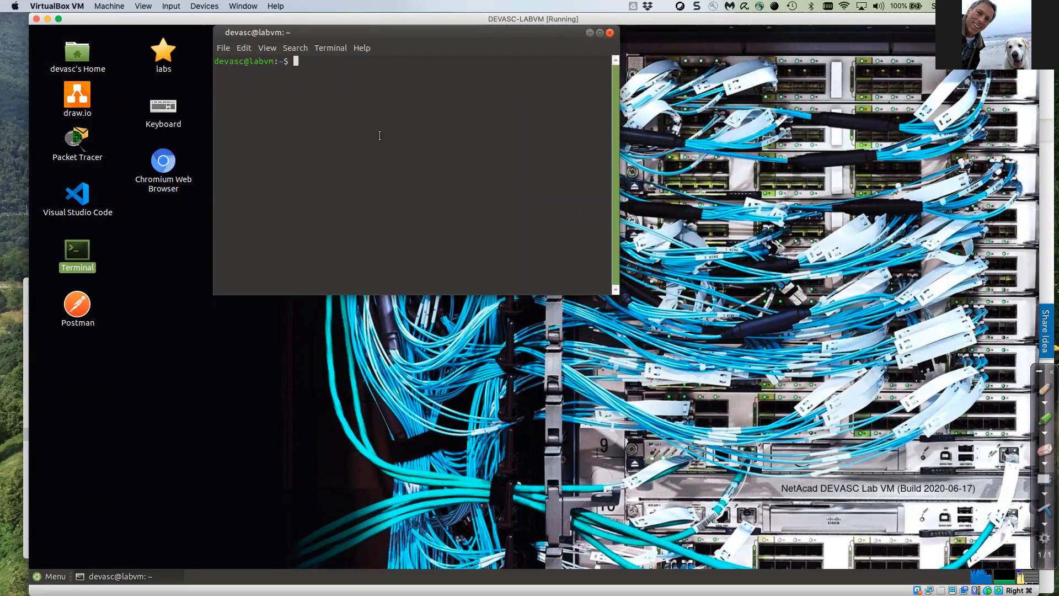
text(s)
key(Return)
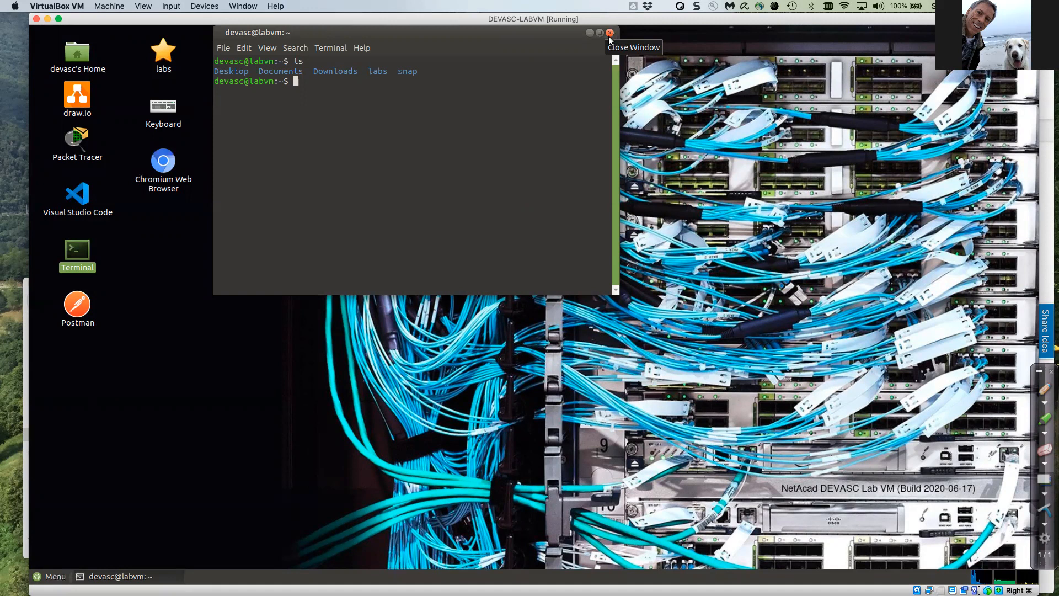
click(610, 33)
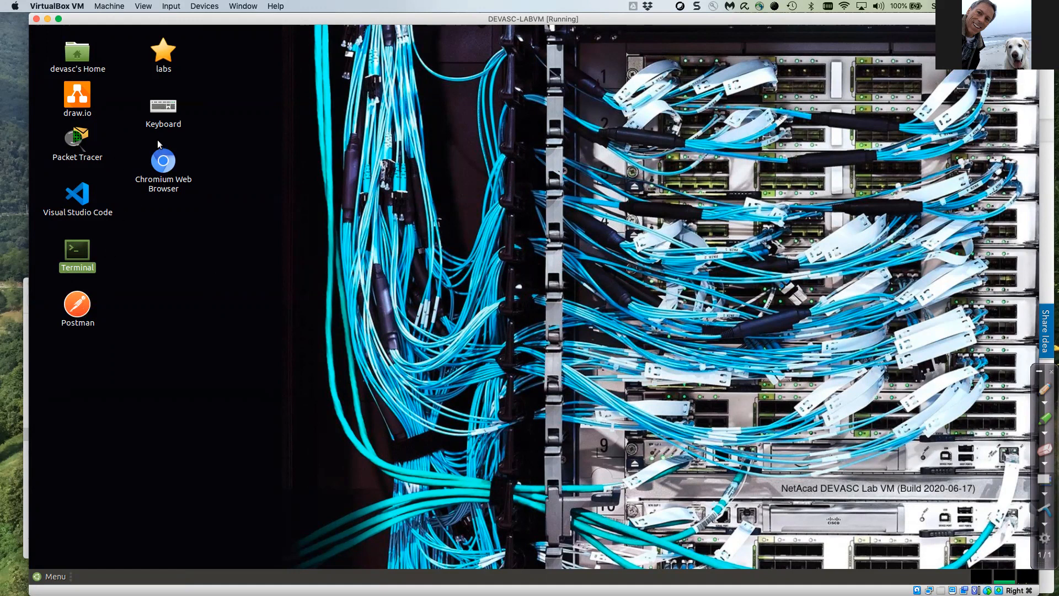
Launch Chromium Web Browser in the VM and open the API docs from the School Library page
click(166, 169)
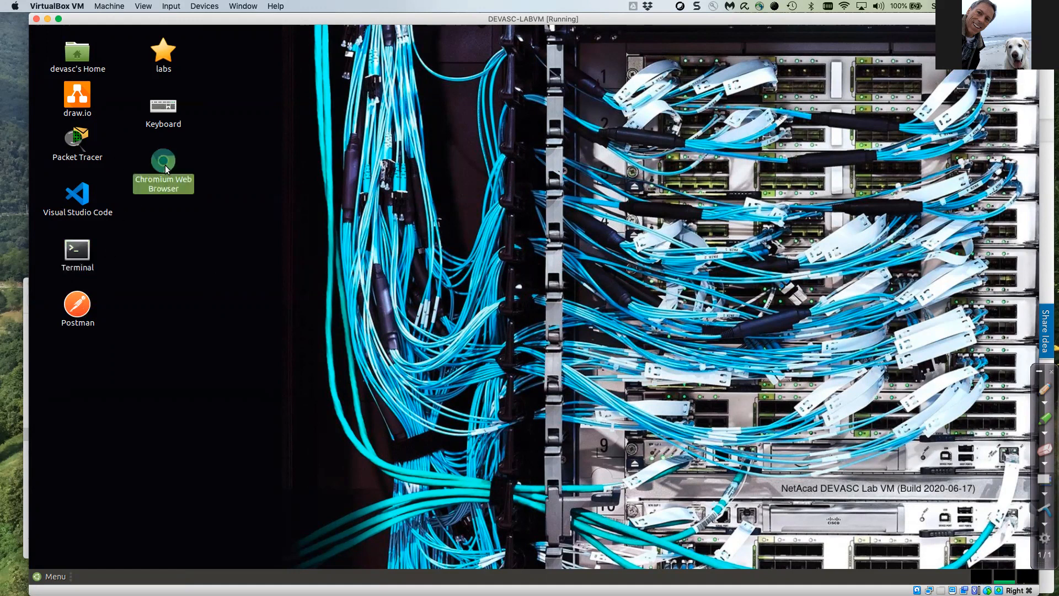
double_click(165, 167)
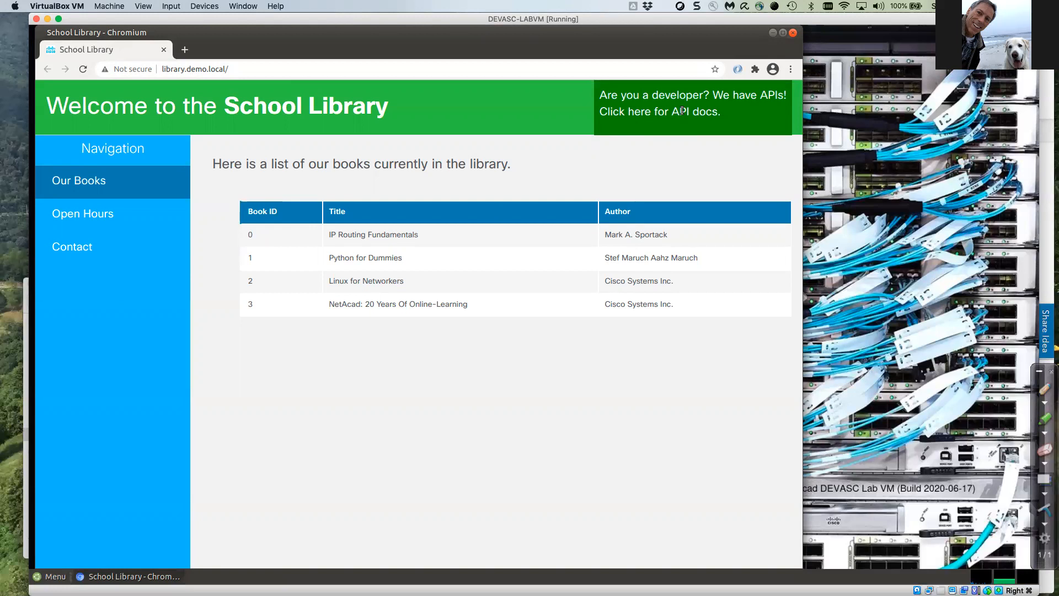
click(639, 111)
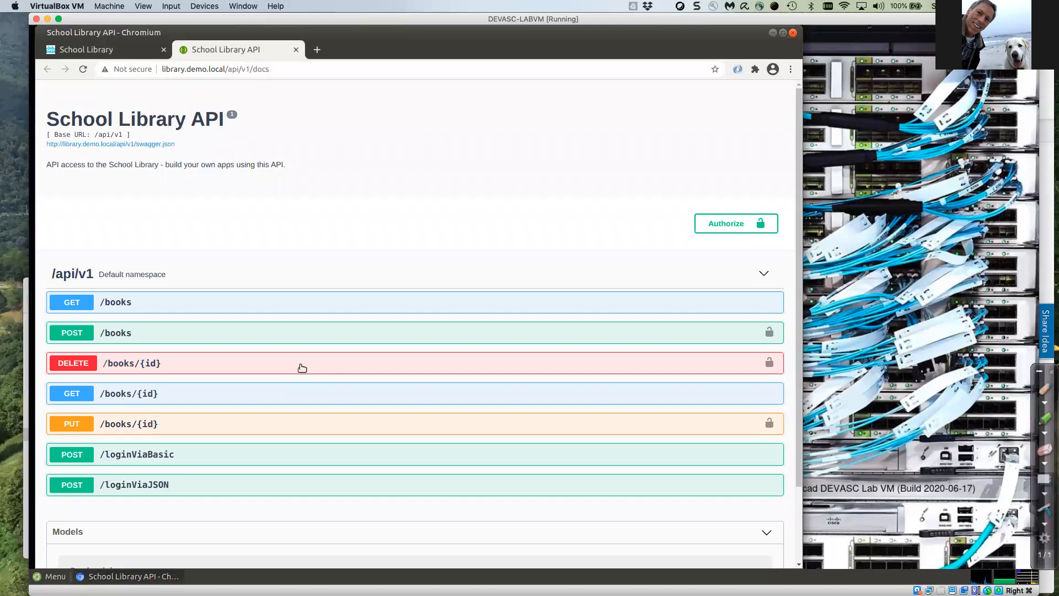
Search Google for "ipv6" in a new Chromium tab and look through the results
click(317, 50)
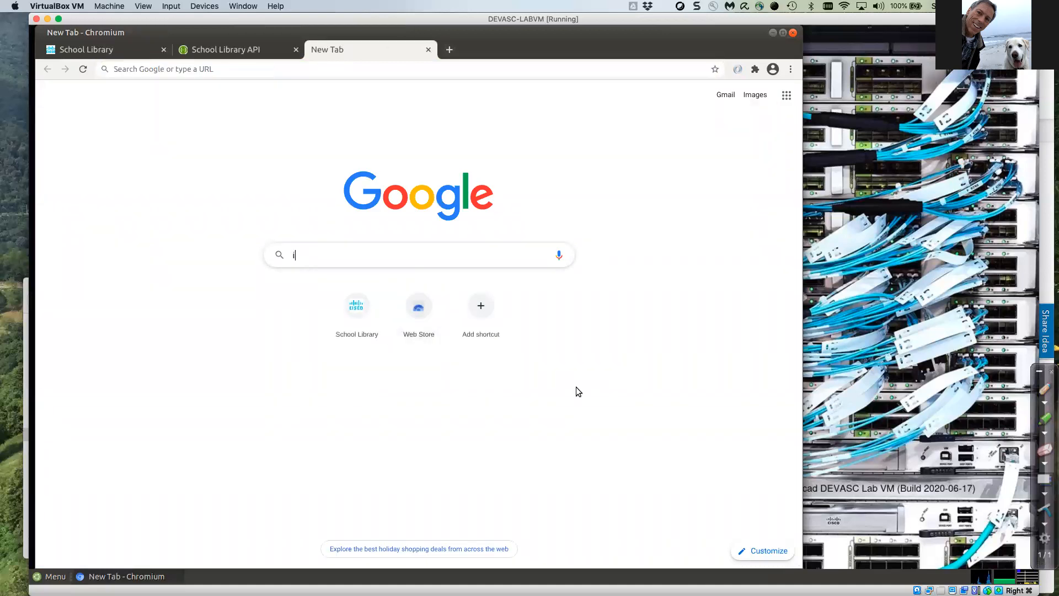
text(ipv6)
key(Return)
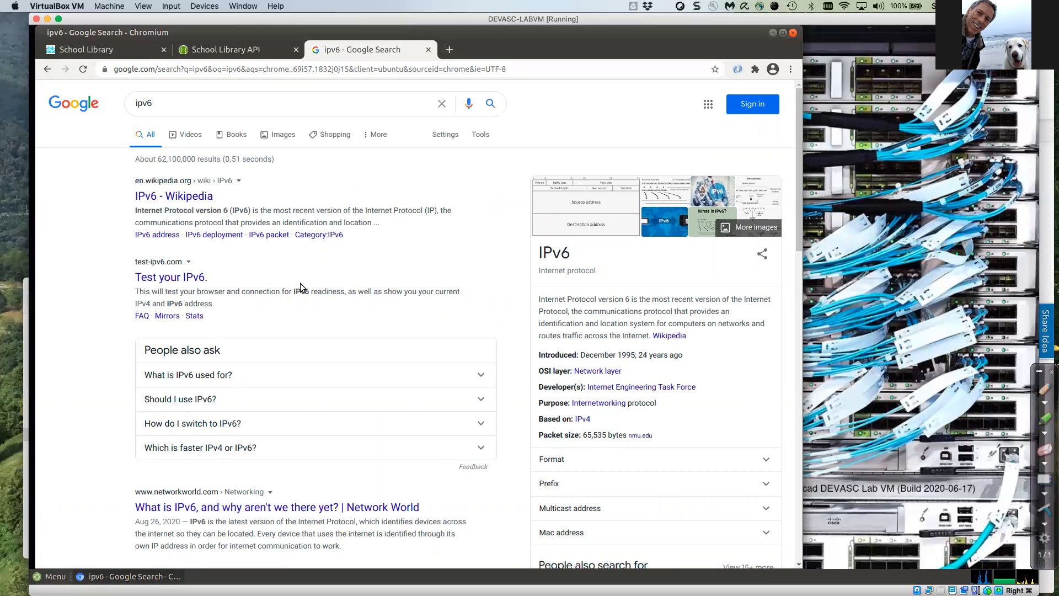
scroll(207, 306, down, 3)
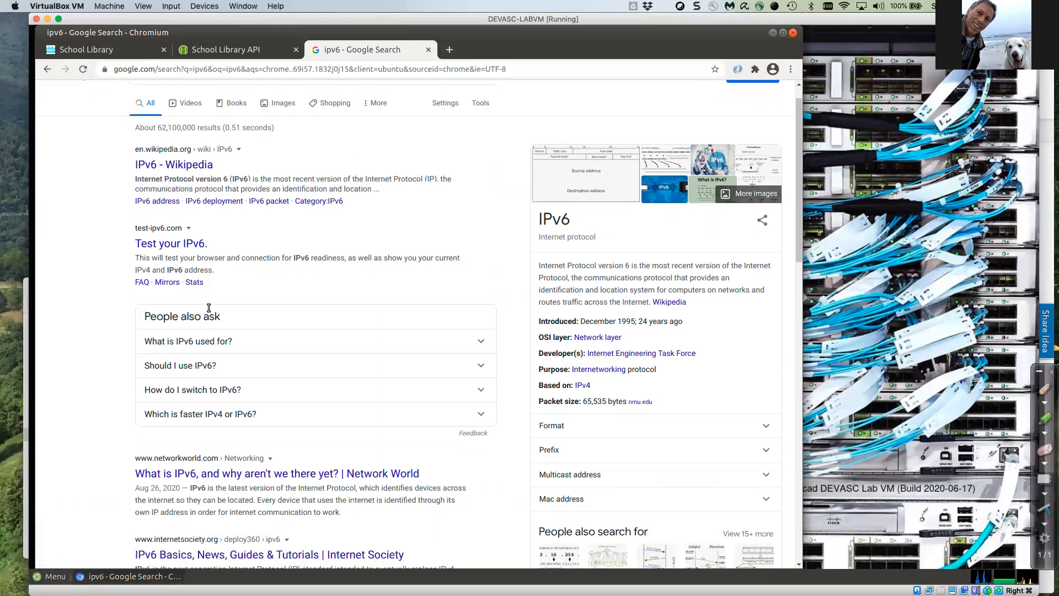
scroll(212, 309, down, 6)
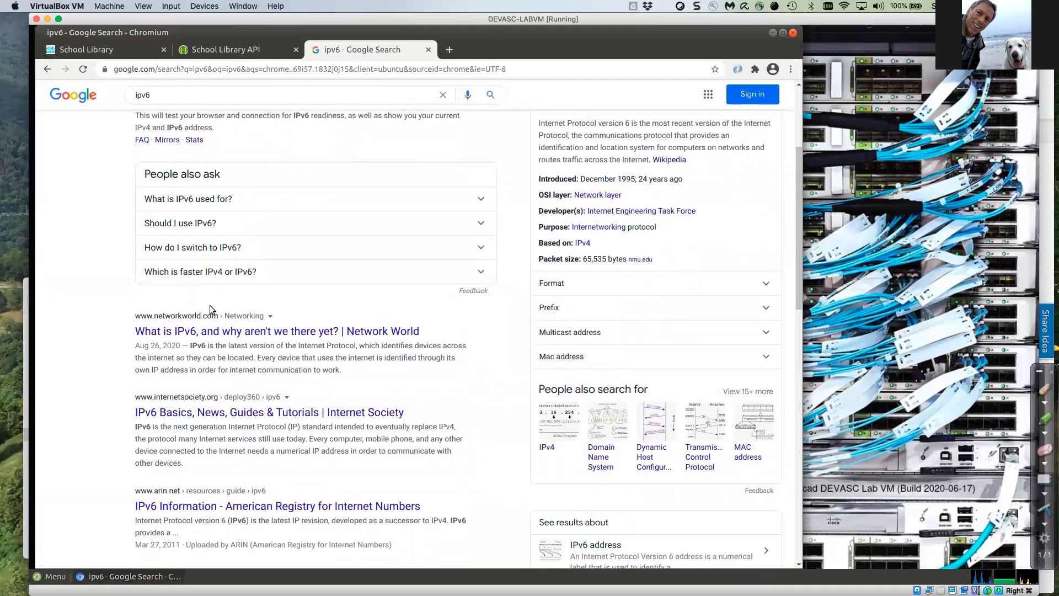
scroll(270, 315, up, 10)
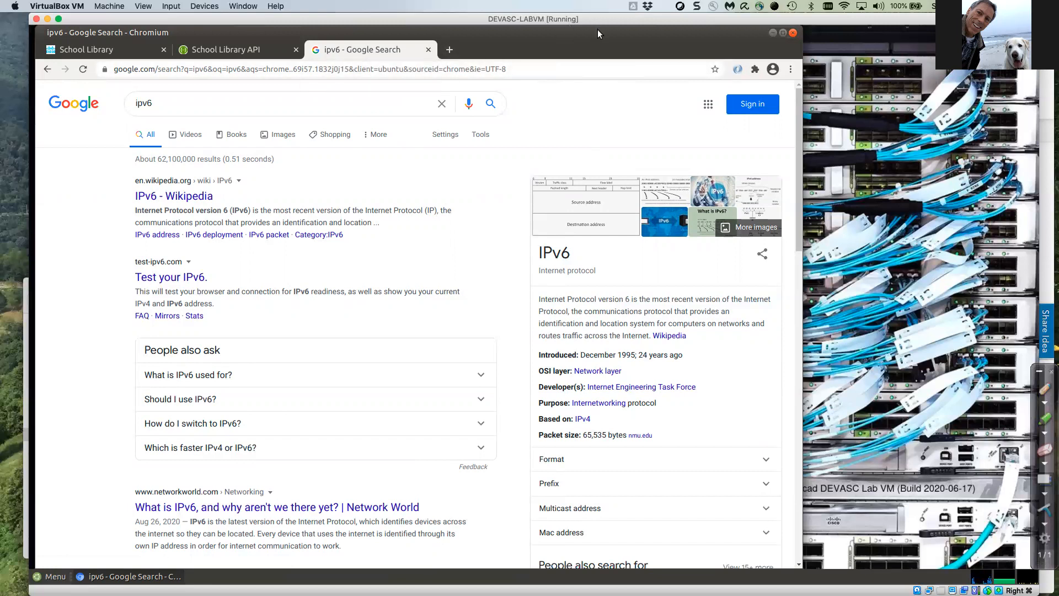
Minimize the Chromium window and open Terminal from the VM desktop again
drag(595, 31, 625, 37)
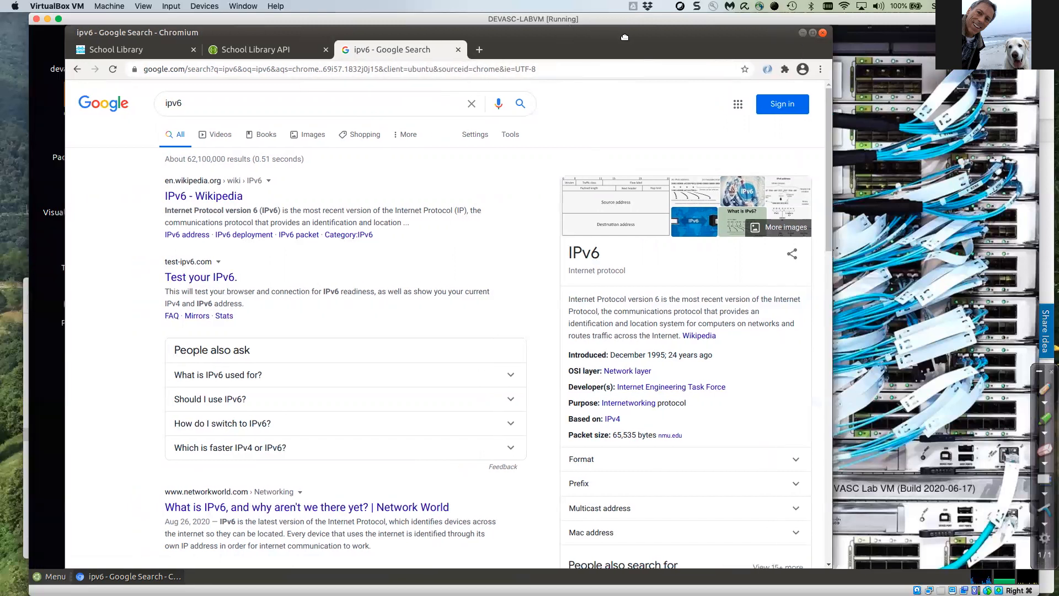
click(803, 34)
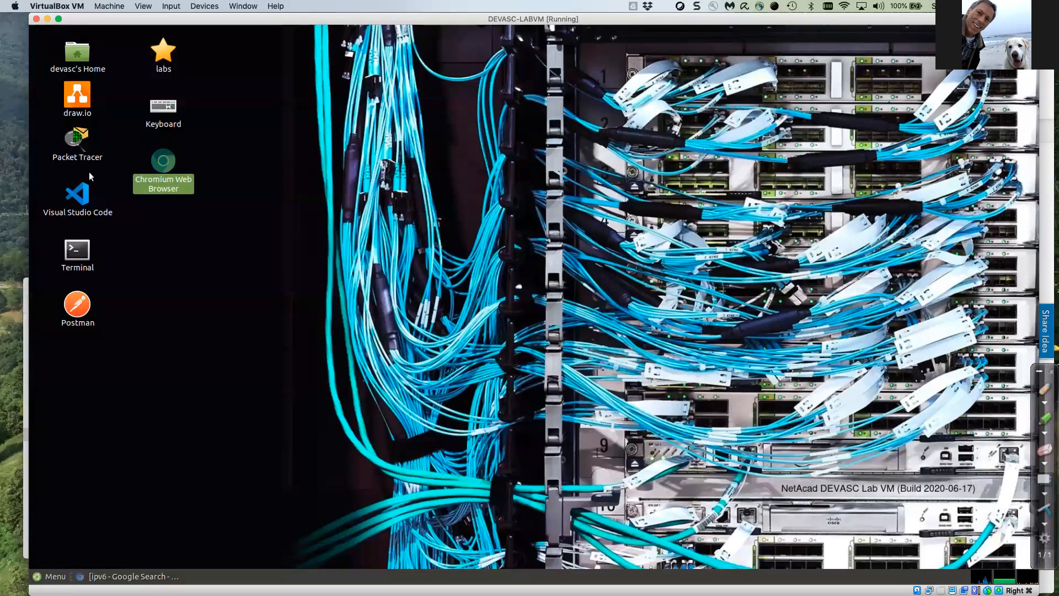
double_click(70, 253)
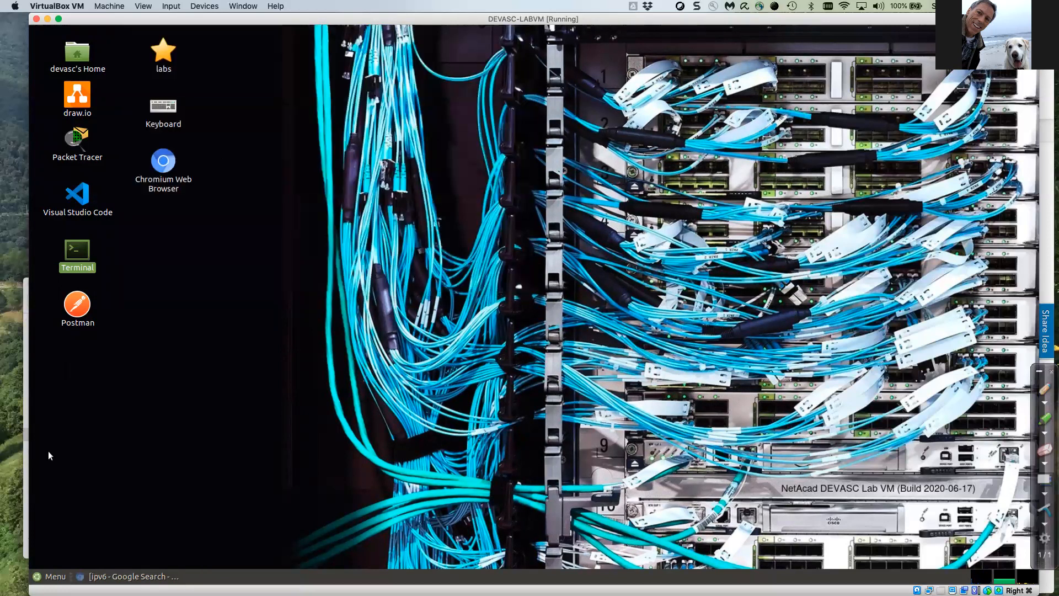
Shut down the virtual machine from within its desktop and move its window off the VirtualBox Manager machine list
key(super)
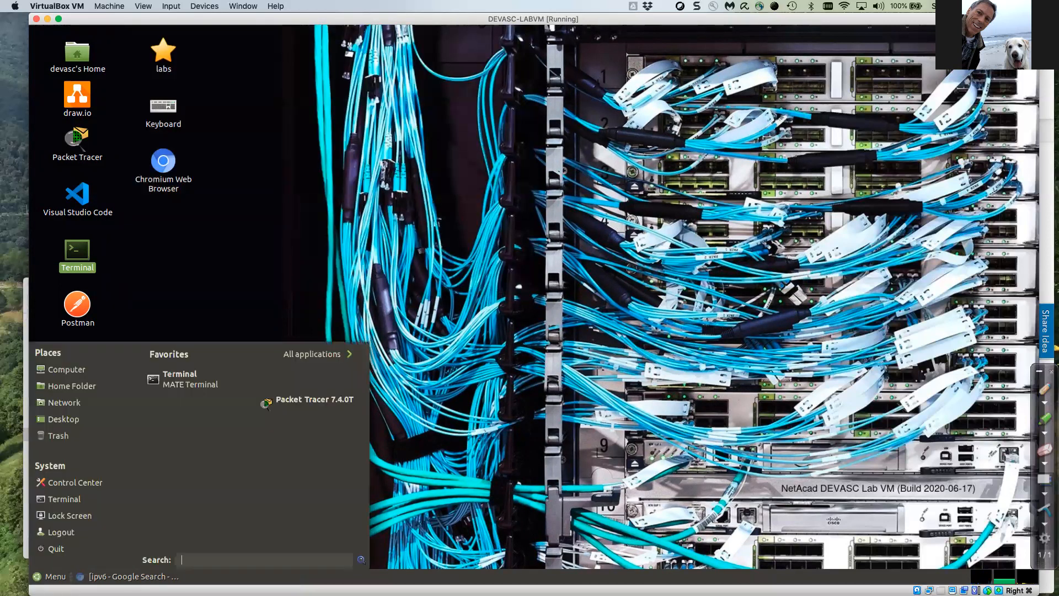
click(39, 549)
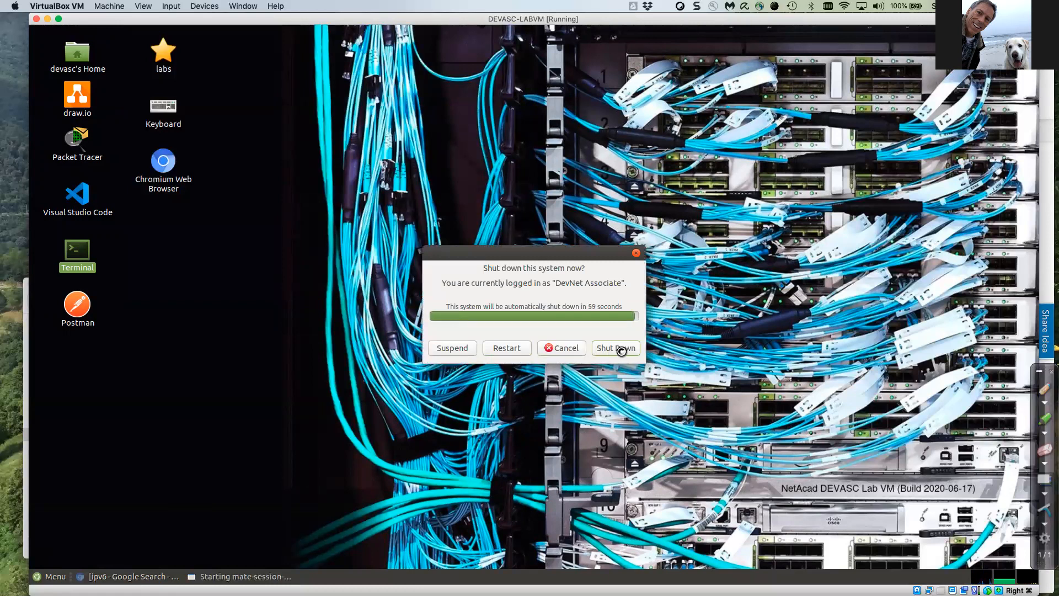
click(620, 348)
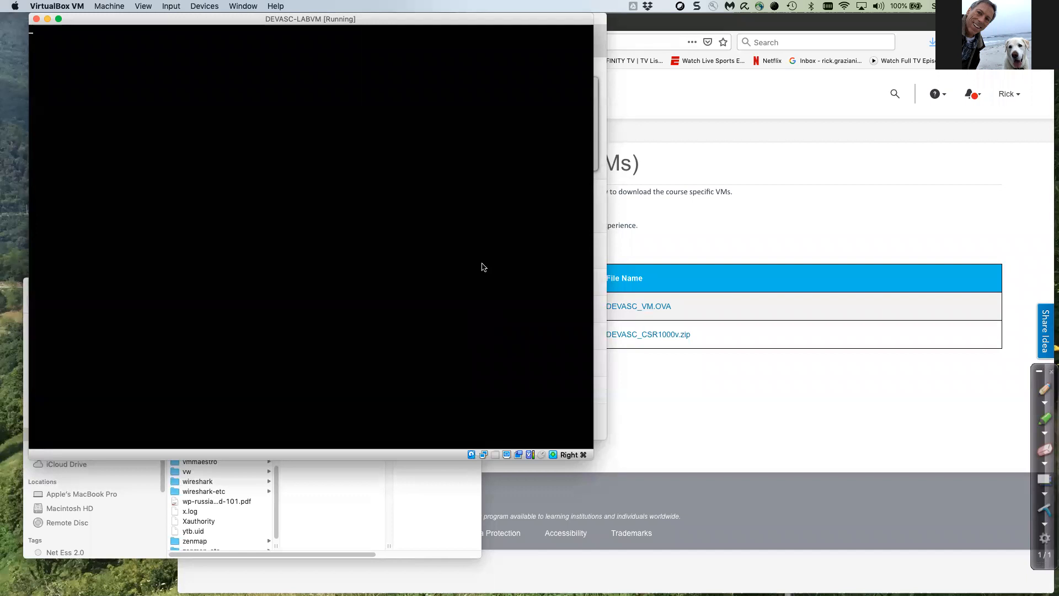
drag(392, 22, 605, 22)
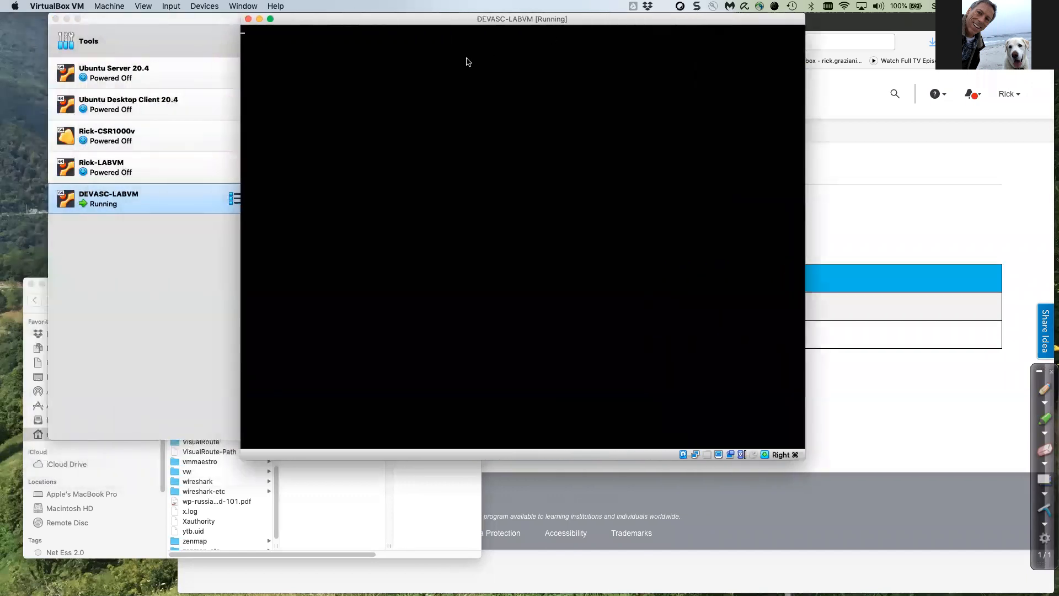